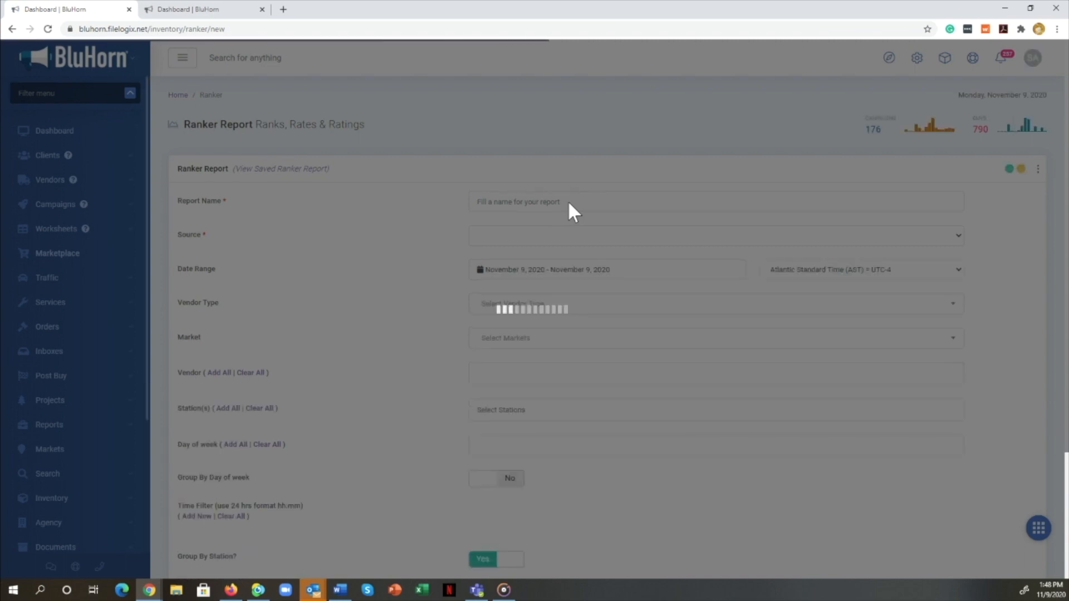
Step: Name the ranker report "Jacksonville TV Ranker 11-9" and set its source to Nielsen
{"action": "left_click", "coordinate": [568, 201]}
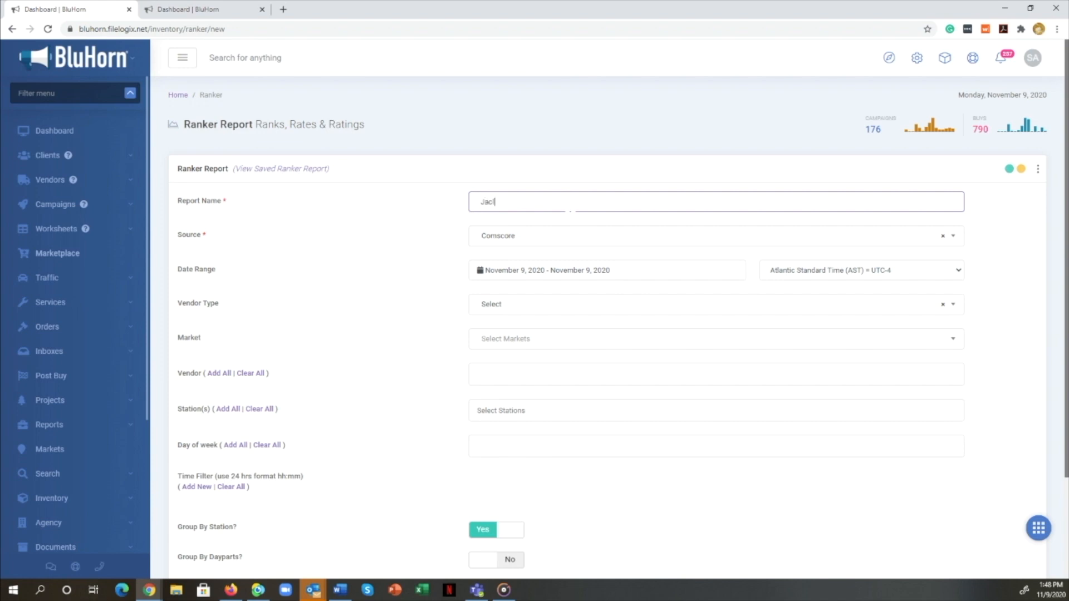
{"action": "type", "text": "Jack"}
{"action": "type", "text": "sonville TV Ranker 11-9"}
{"action": "left_click", "coordinate": [956, 242]}
{"action": "left_click", "coordinate": [788, 298]}
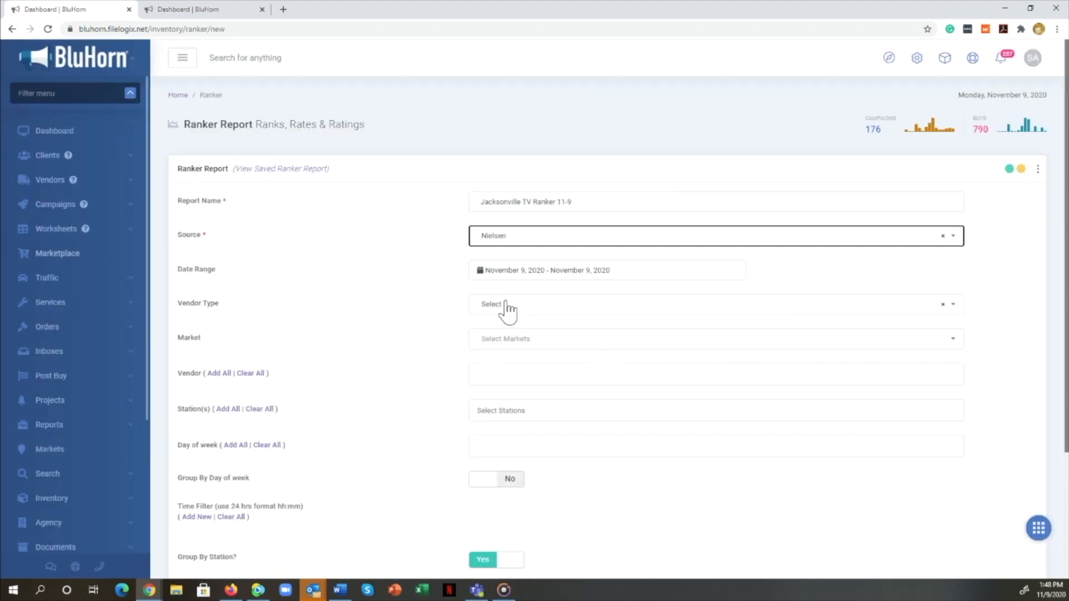
Step: Set the report's vendor type to Broadcast TV - Rated and its market to Jacksonville
{"action": "left_click", "coordinate": [500, 316]}
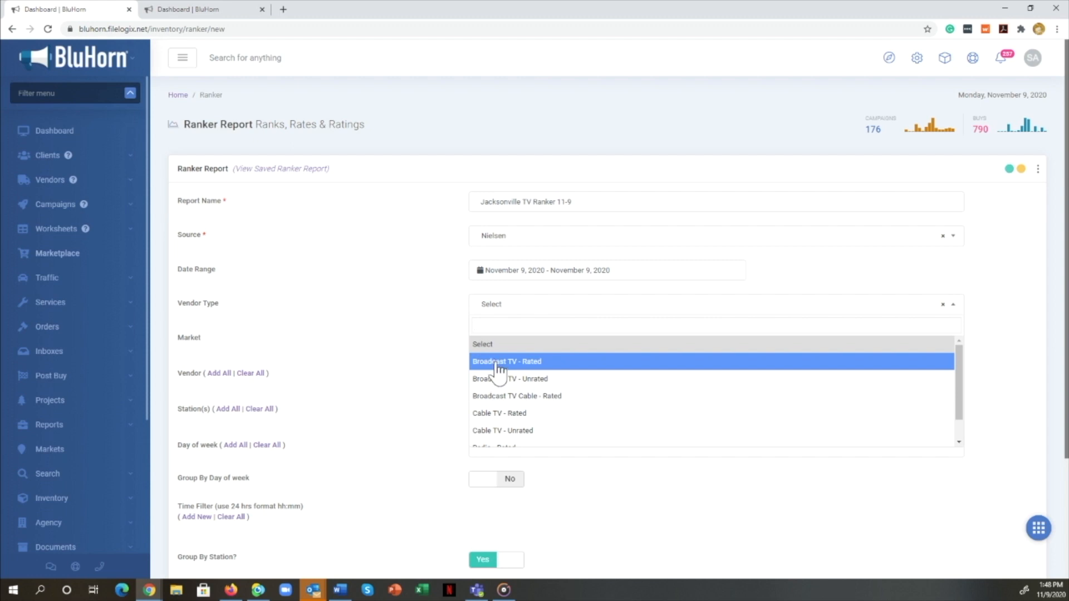
{"action": "scroll", "coordinate": [498, 369], "scroll_direction": "down", "scroll_amount": 1}
{"action": "scroll", "coordinate": [497, 369], "scroll_direction": "up", "scroll_amount": 1}
{"action": "left_click", "coordinate": [501, 364]}
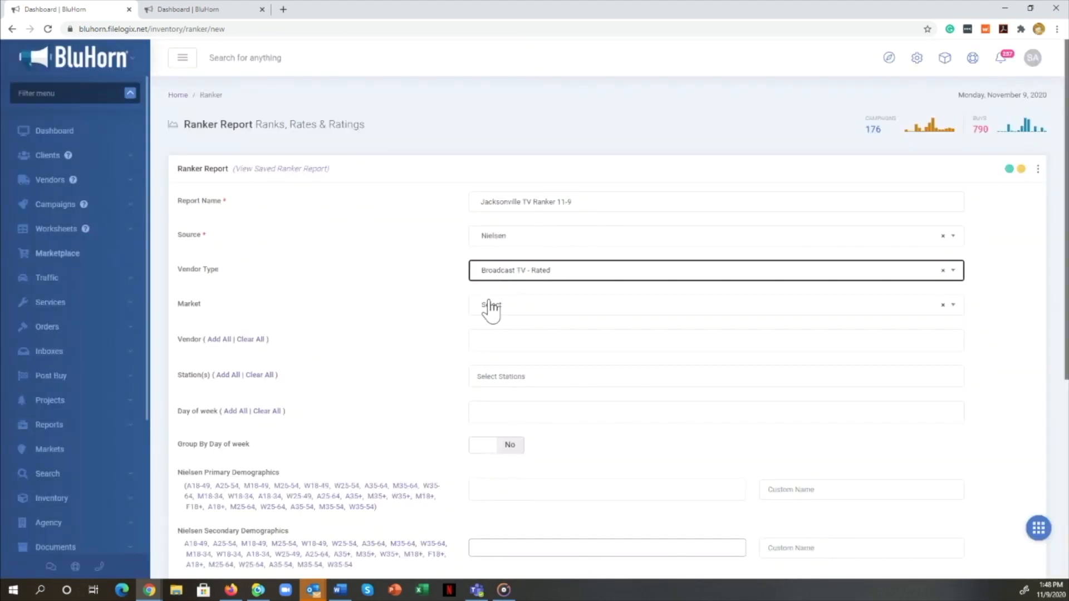
{"action": "left_click", "coordinate": [490, 306]}
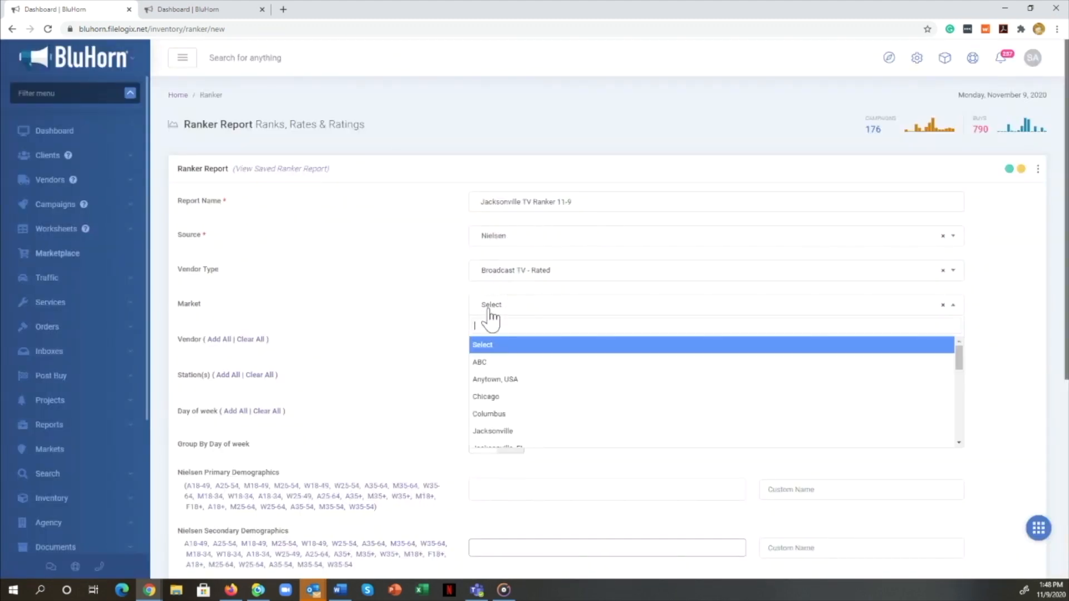
{"action": "left_click", "coordinate": [509, 432]}
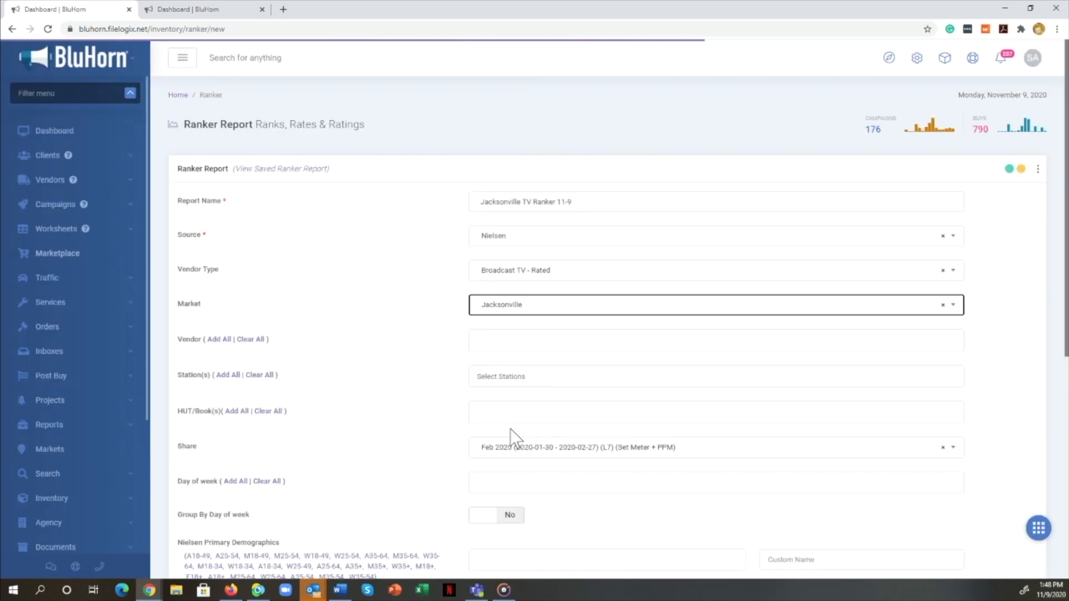
Step: Try adding all vendors, clear them, and select only WCWJ and WJXX along with their stations WCWJ 17.1 and WJXX 25.1
{"action": "left_click", "coordinate": [479, 340]}
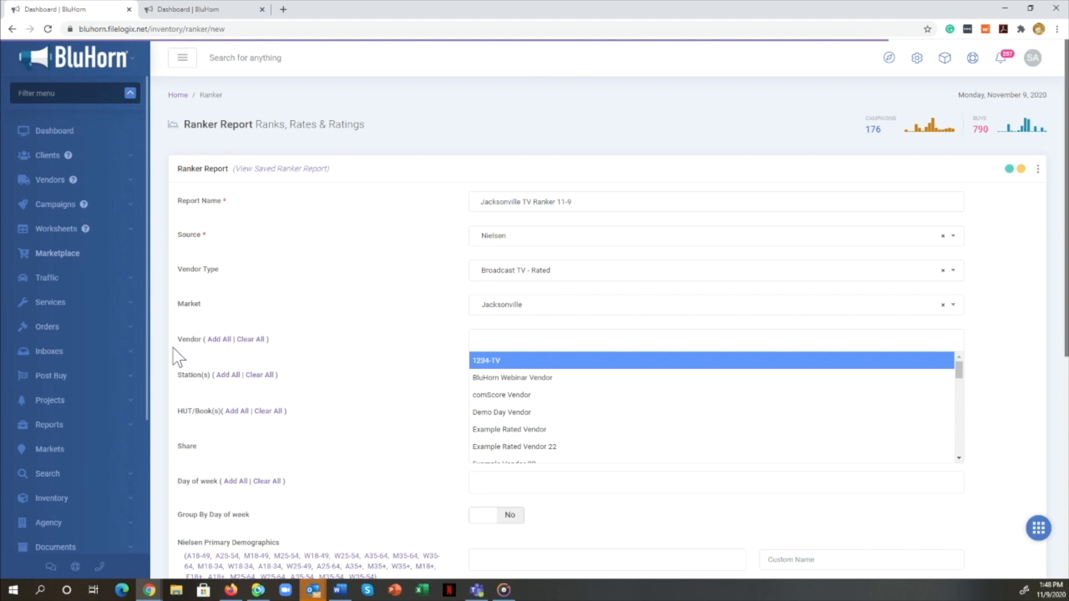
{"action": "left_click", "coordinate": [223, 339]}
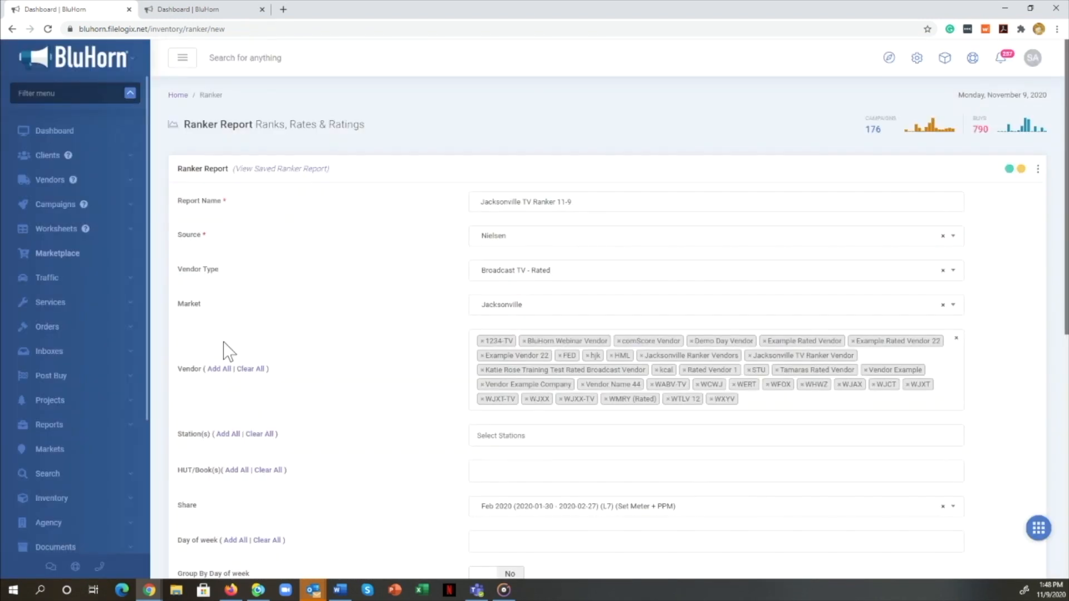
{"action": "left_click", "coordinate": [256, 372]}
{"action": "left_click", "coordinate": [260, 370]}
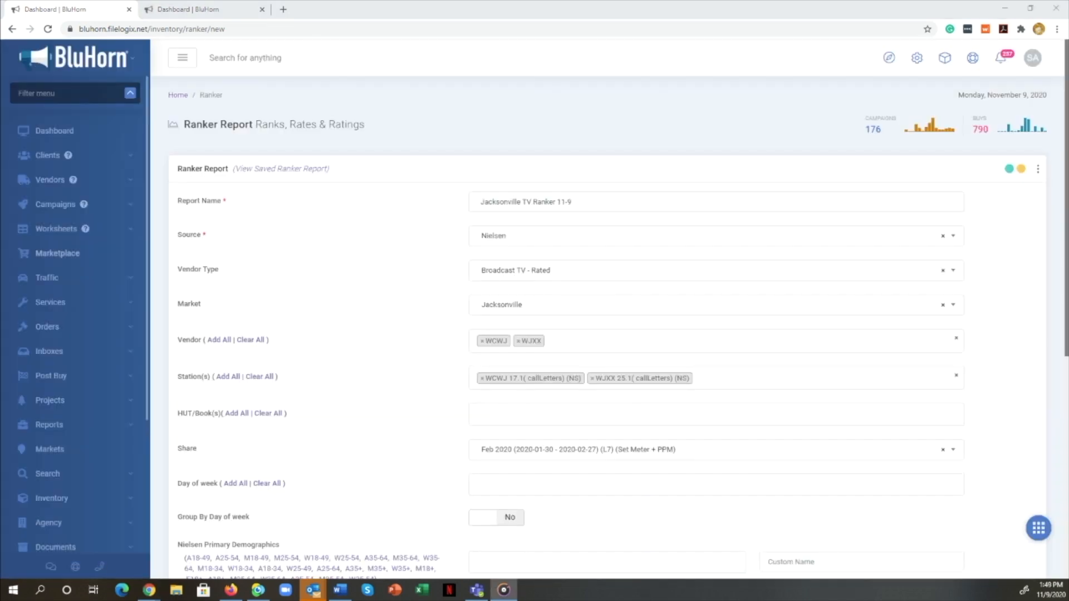
Step: Switch to the vendor page and start a new vendor of type Broadcast TV - Rated
{"action": "left_click", "coordinate": [210, 9]}
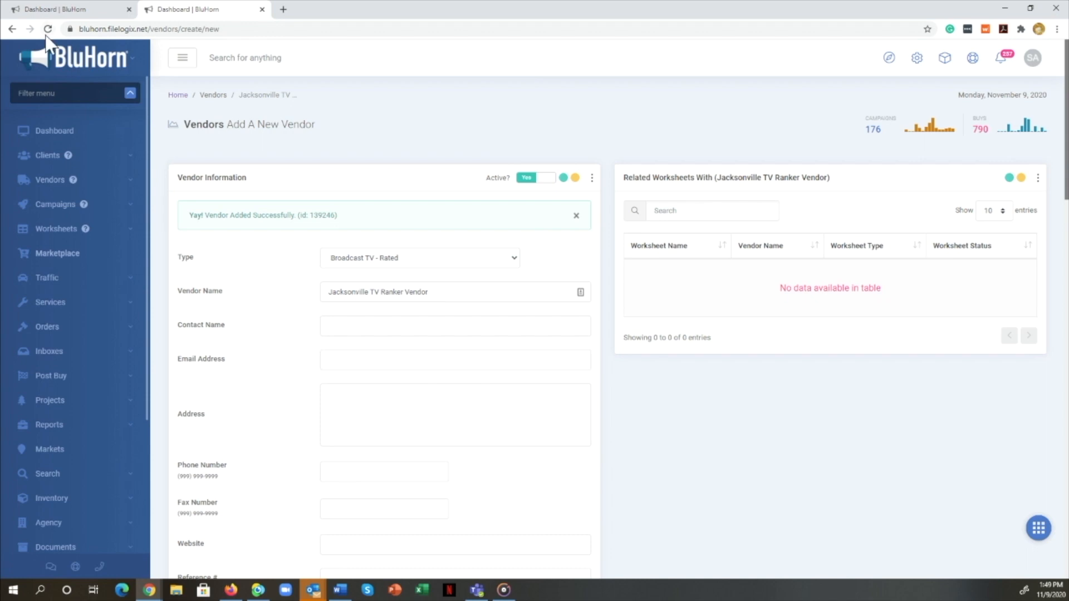
{"action": "left_click", "coordinate": [45, 180]}
{"action": "left_click", "coordinate": [45, 205]}
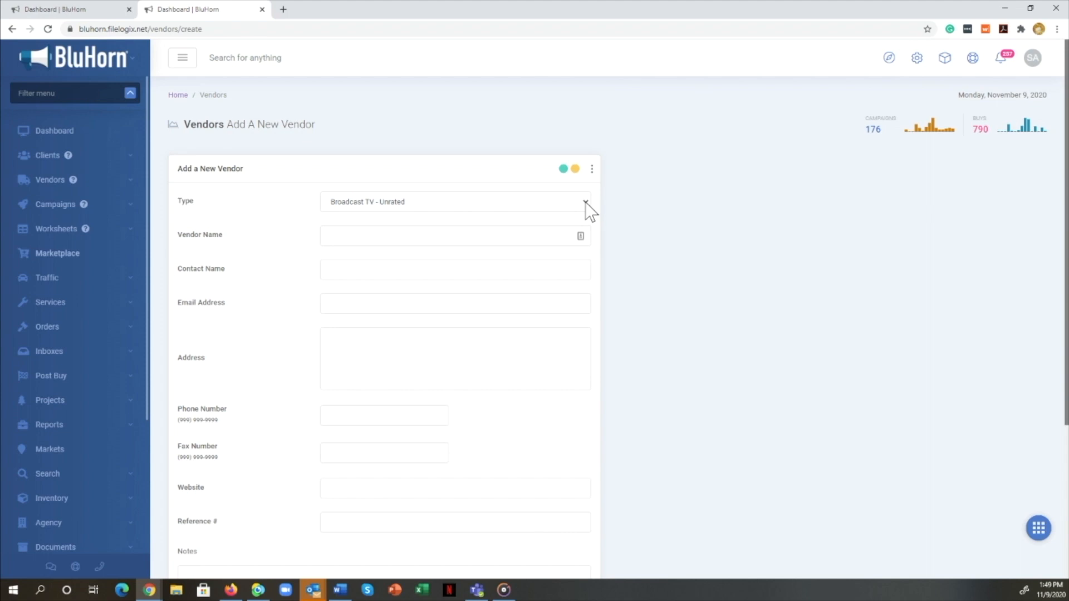
{"action": "left_click", "coordinate": [586, 204]}
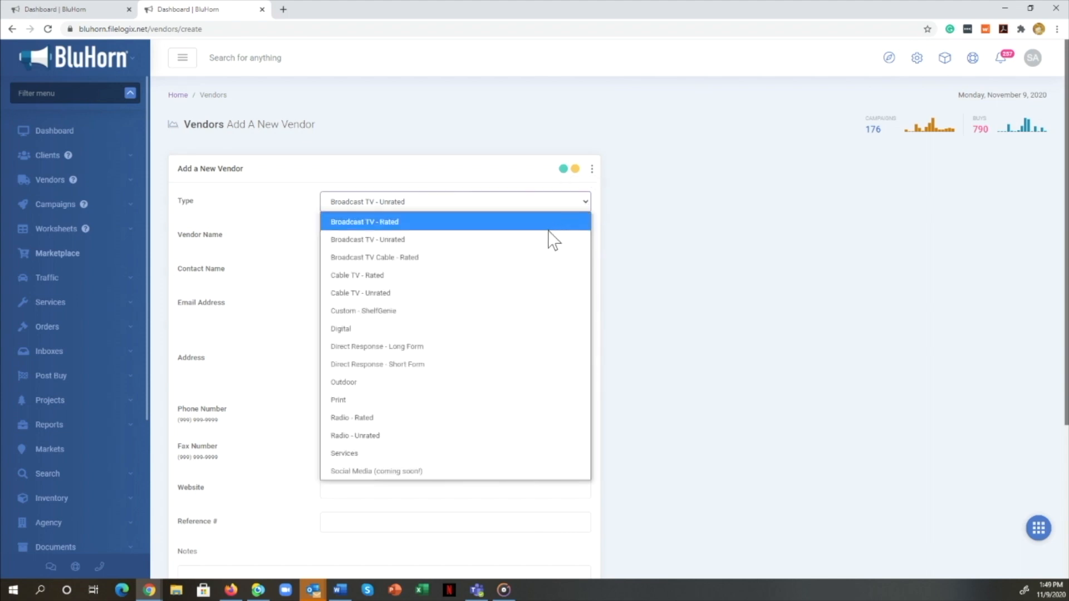
{"action": "left_click", "coordinate": [509, 222]}
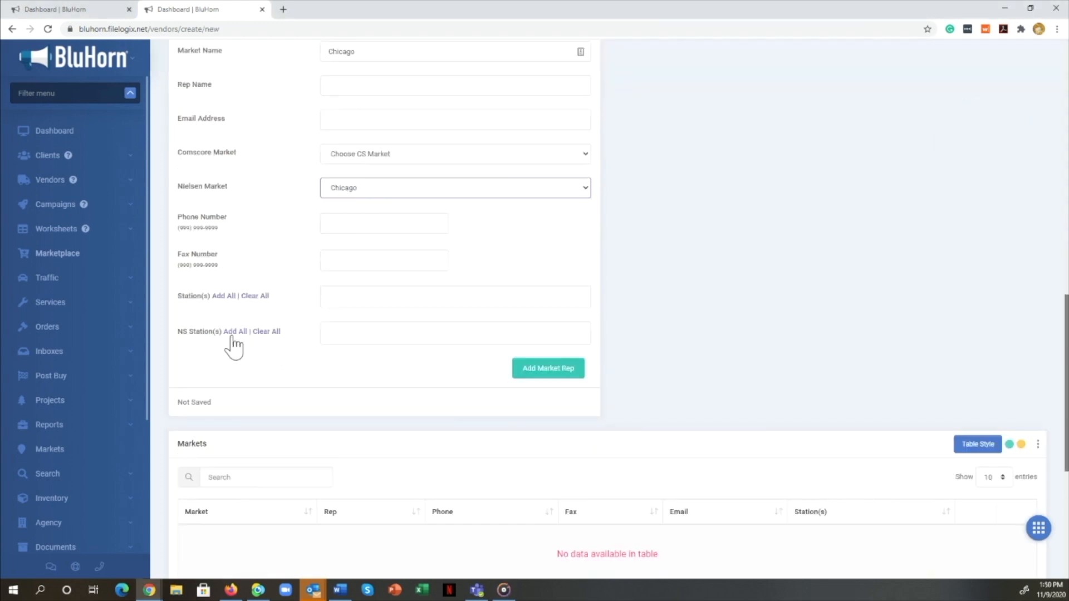
Step: Assign all Nielsen stations to the vendor's Chicago market, add the market rep, and check its entry in the Markets table
{"action": "left_click", "coordinate": [234, 332]}
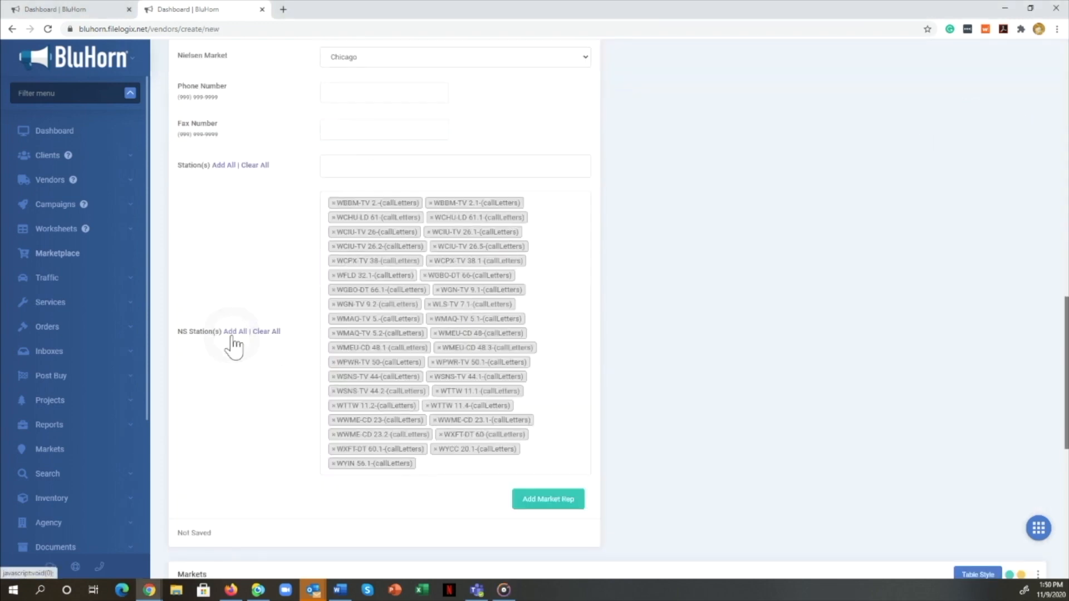
{"action": "left_click", "coordinate": [558, 504]}
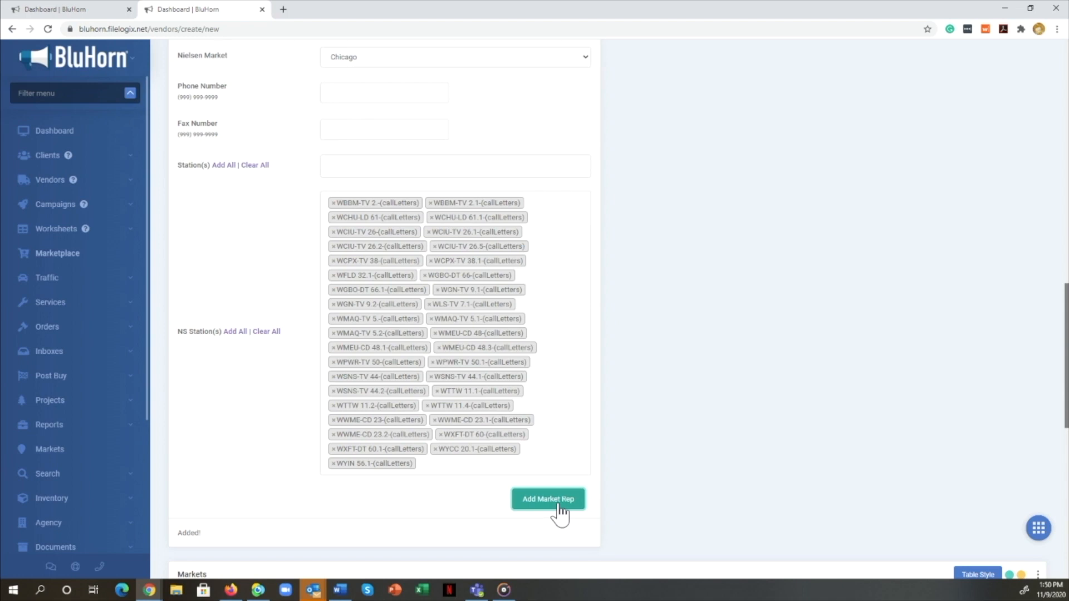
{"action": "scroll", "coordinate": [637, 496], "scroll_direction": "down", "scroll_amount": 5}
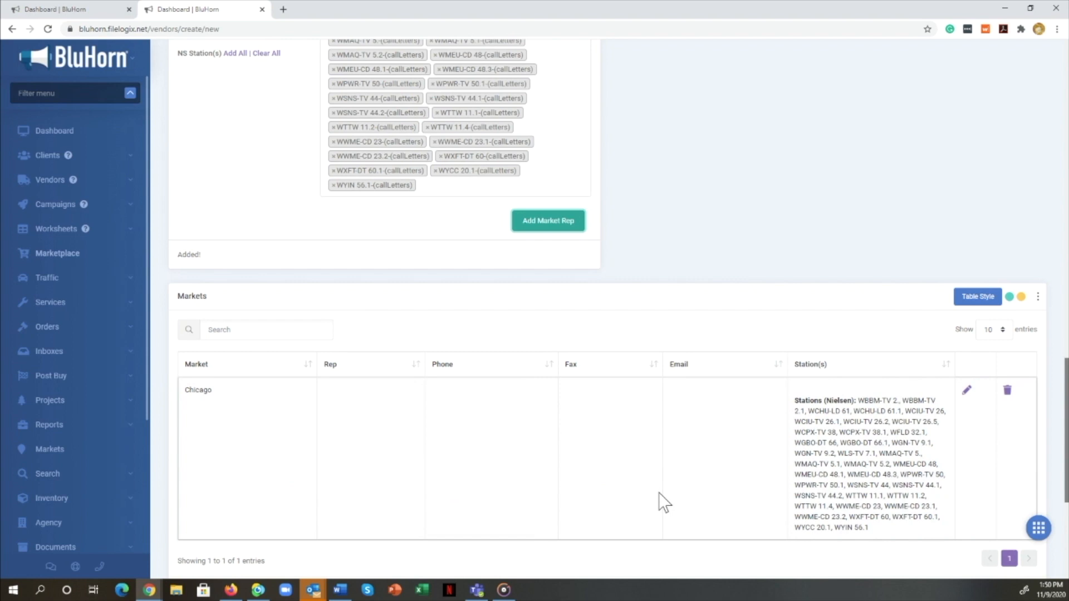
{"action": "scroll", "coordinate": [660, 492], "scroll_direction": "up", "scroll_amount": 2}
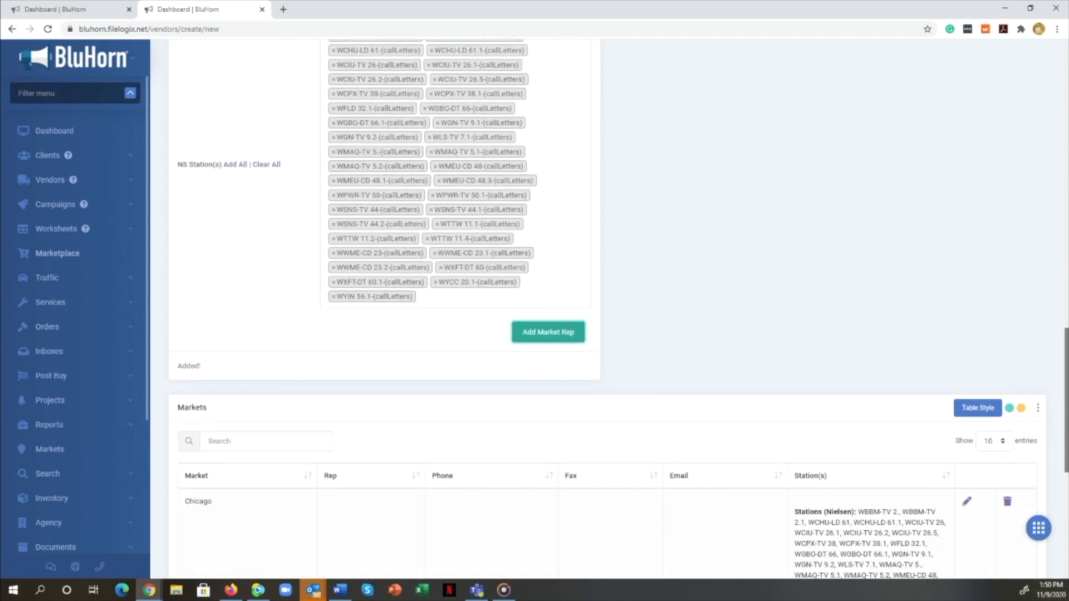
{"action": "left_click", "coordinate": [22, 12]}
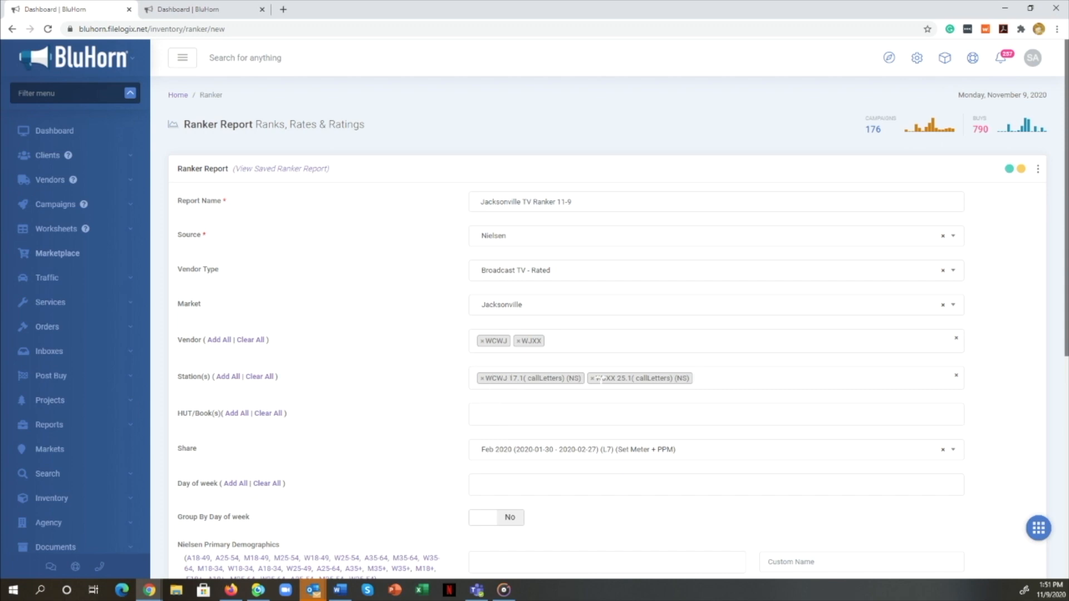
{"action": "left_click", "coordinate": [494, 412]}
{"action": "scroll", "coordinate": [493, 478], "scroll_direction": "down", "scroll_amount": 3}
{"action": "scroll", "coordinate": [494, 485], "scroll_direction": "down", "scroll_amount": 5}
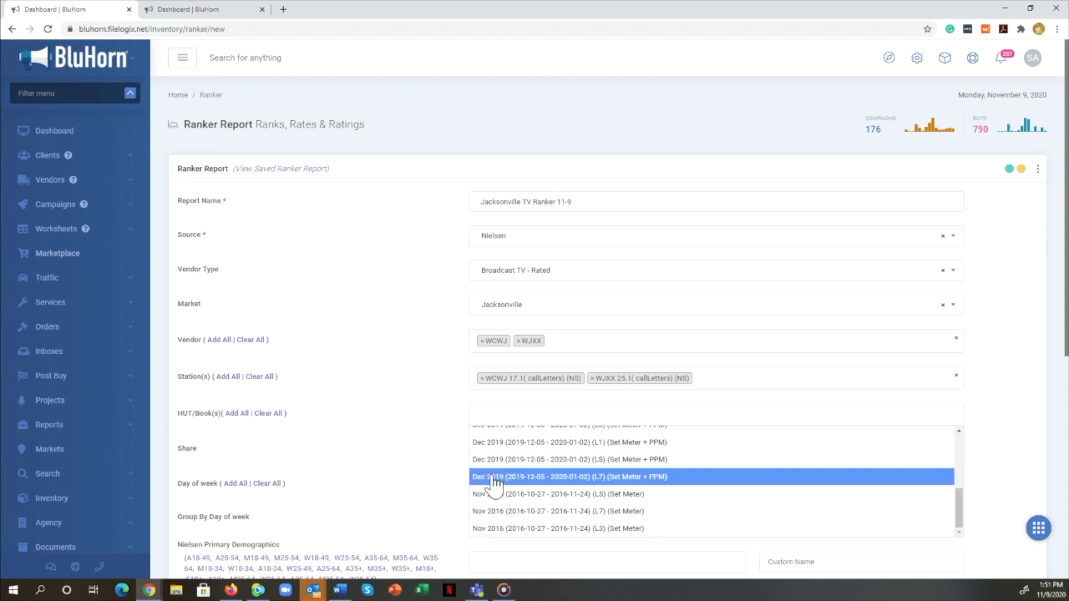
{"action": "left_click", "coordinate": [503, 440]}
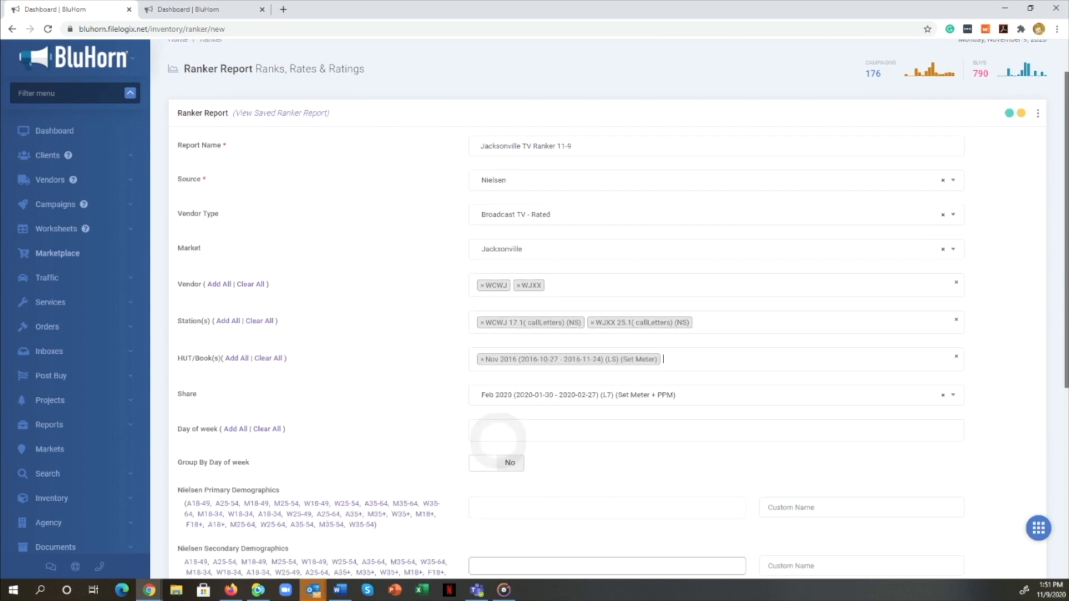
{"action": "left_click", "coordinate": [495, 407]}
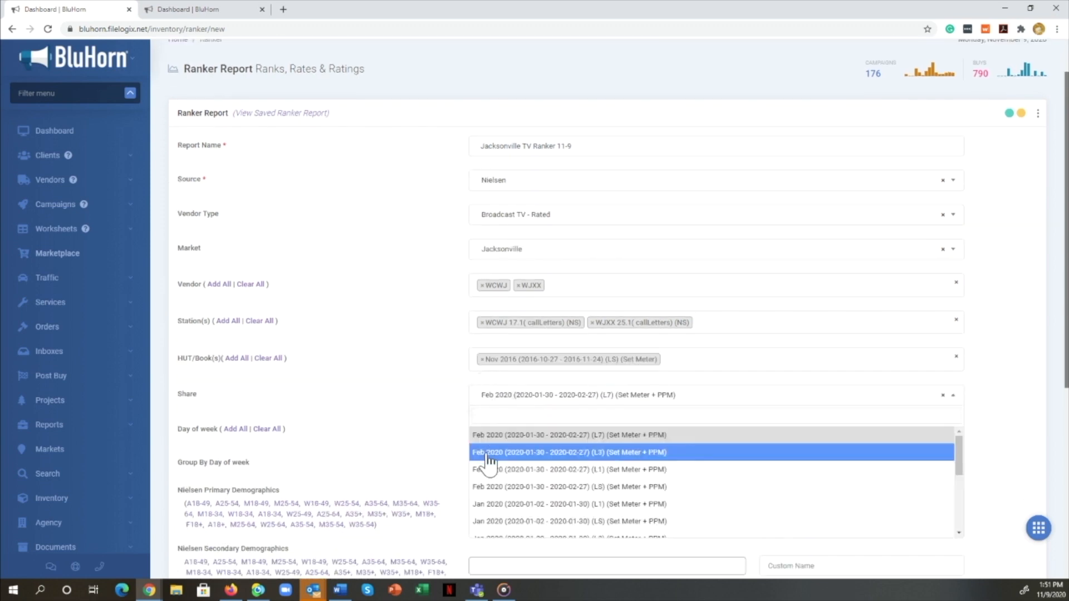
{"action": "scroll", "coordinate": [489, 462], "scroll_direction": "down", "scroll_amount": 5}
{"action": "left_click", "coordinate": [492, 495]}
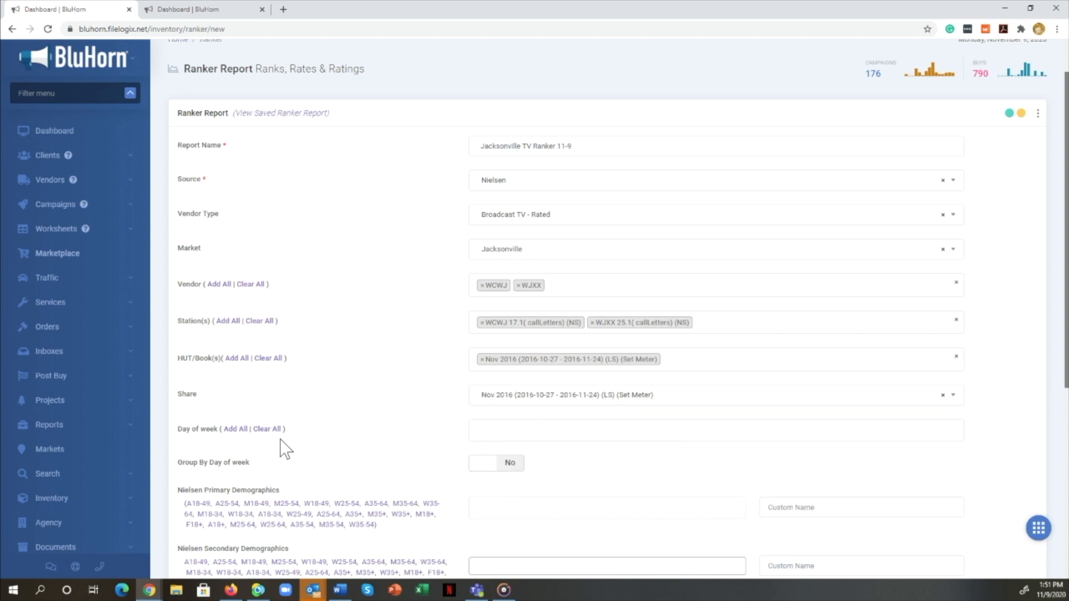
Step: Add all day-of-week options to the report and set Group By Day of week to No
{"action": "left_click", "coordinate": [231, 430]}
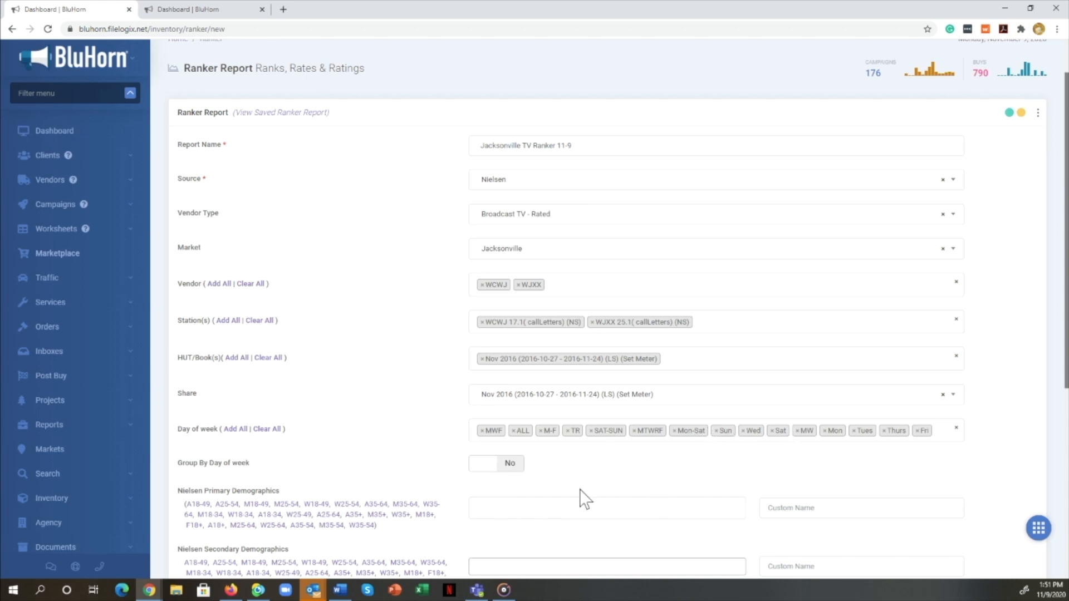
{"action": "scroll", "coordinate": [539, 439], "scroll_direction": "down", "scroll_amount": 2}
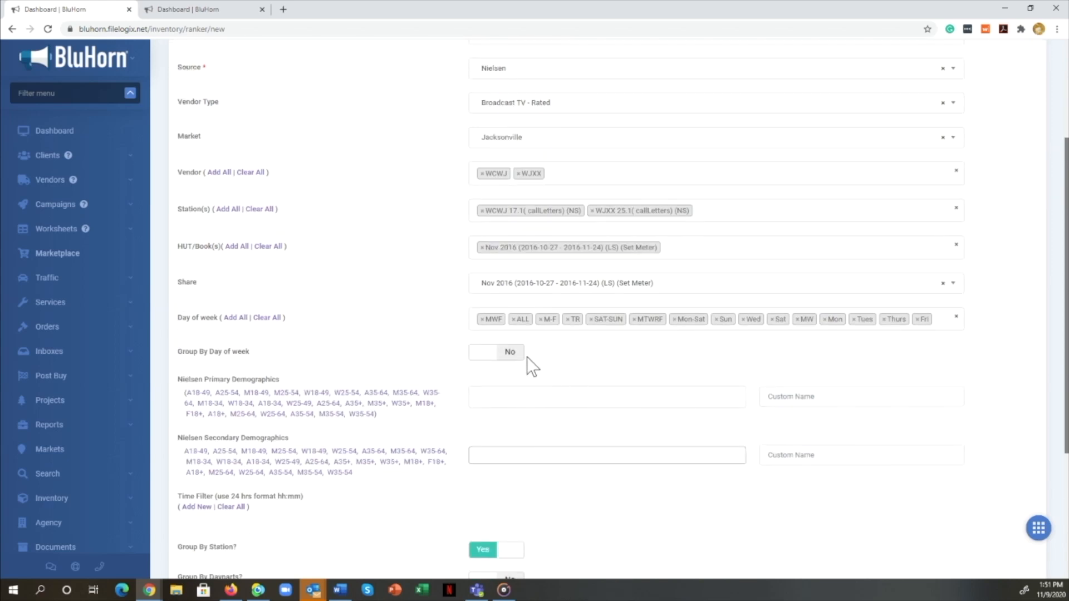
{"action": "left_click", "coordinate": [512, 355]}
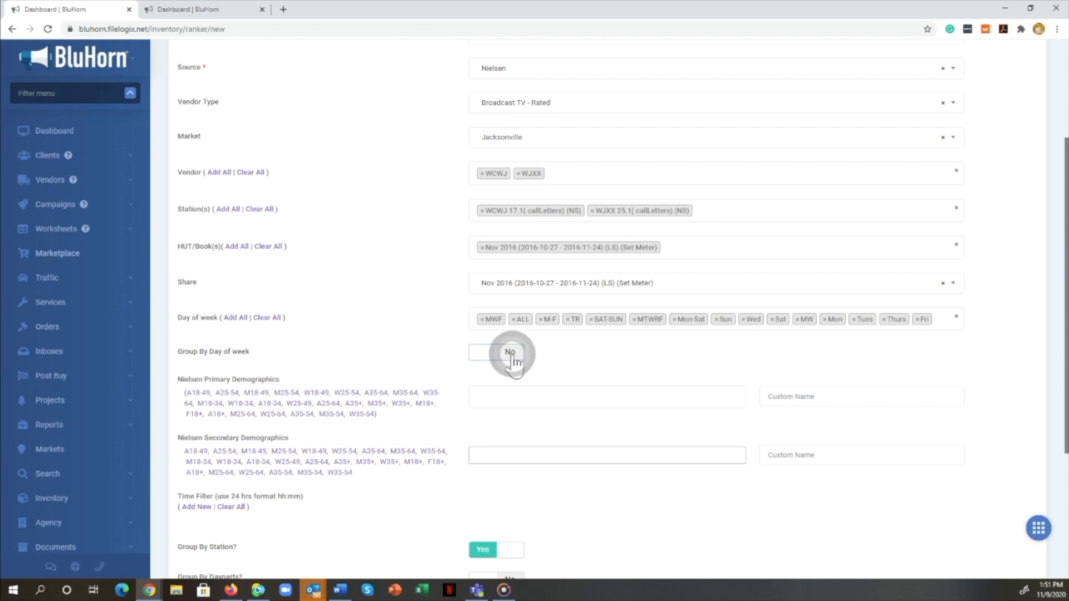
{"action": "left_click", "coordinate": [480, 356]}
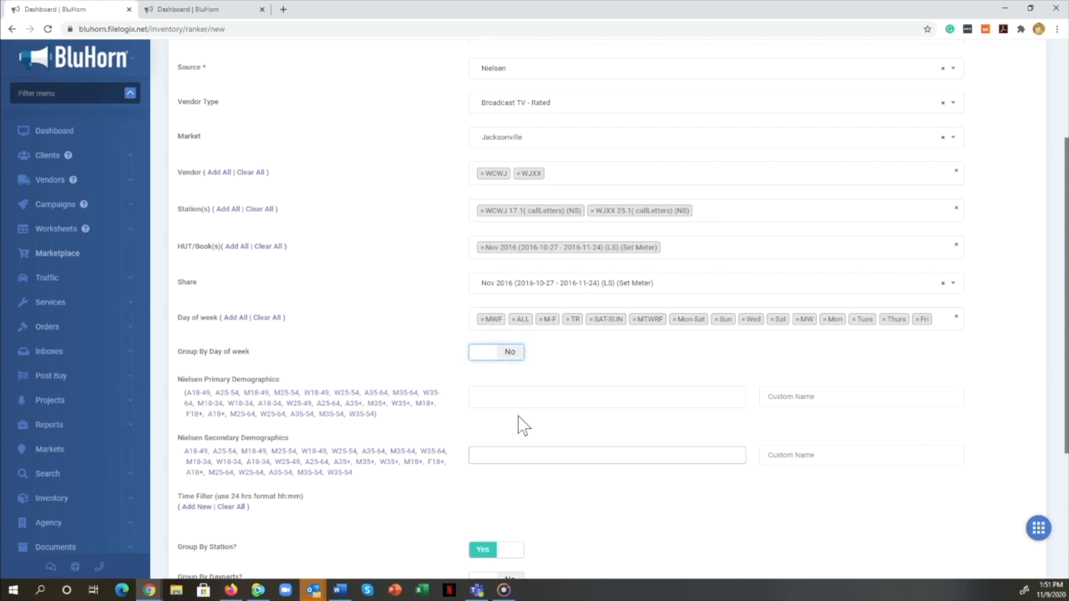
Step: Apply the A18-49 preset as the report's Nielsen primary demographics
{"action": "left_click", "coordinate": [198, 393]}
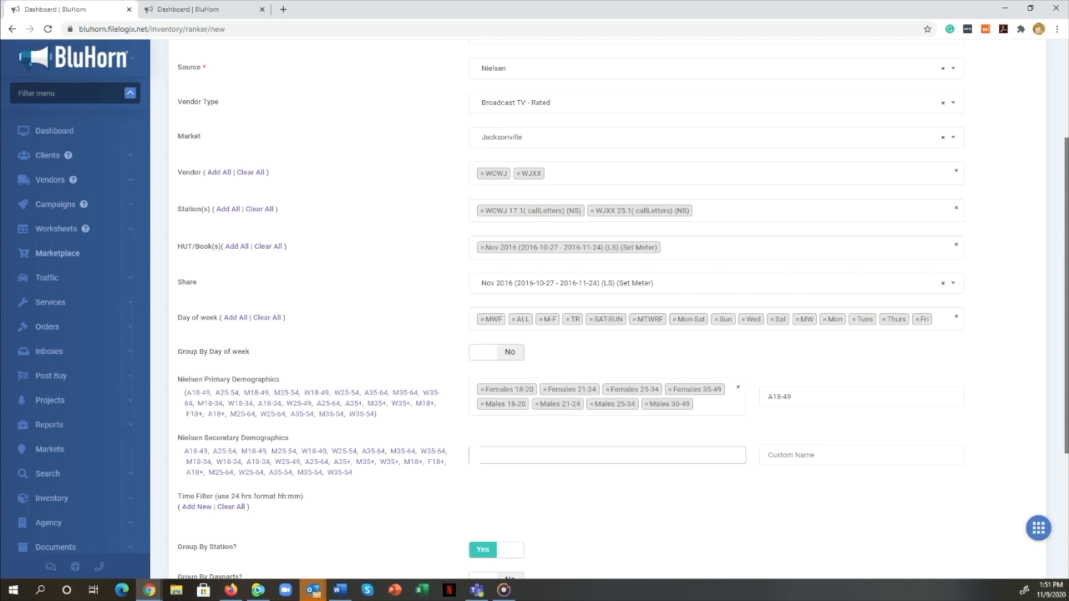
{"action": "scroll", "coordinate": [474, 452], "scroll_direction": "down", "scroll_amount": 1}
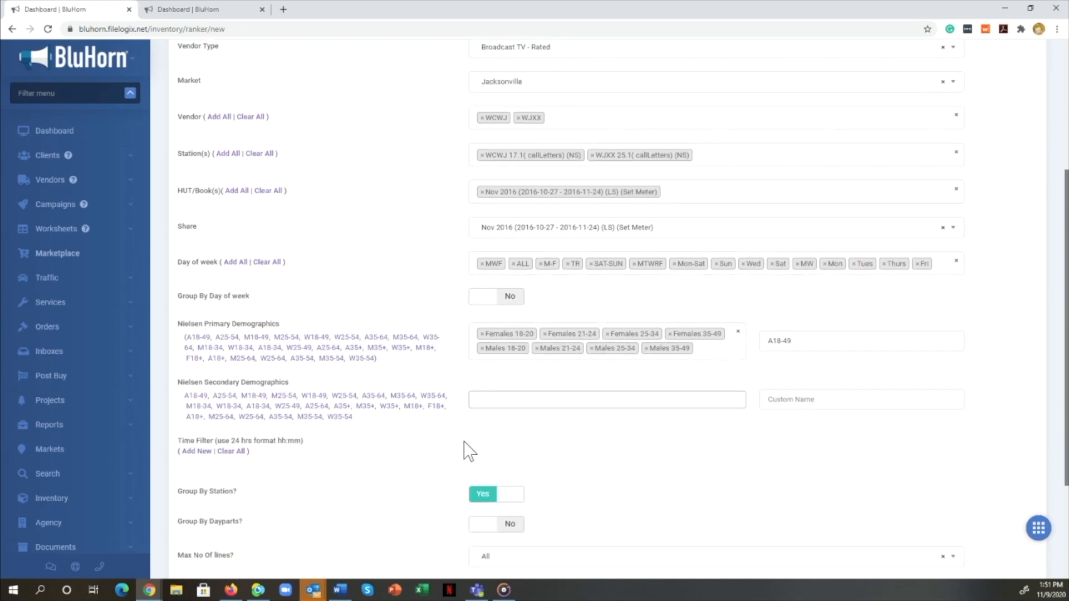
{"action": "scroll", "coordinate": [465, 446], "scroll_direction": "down", "scroll_amount": 2}
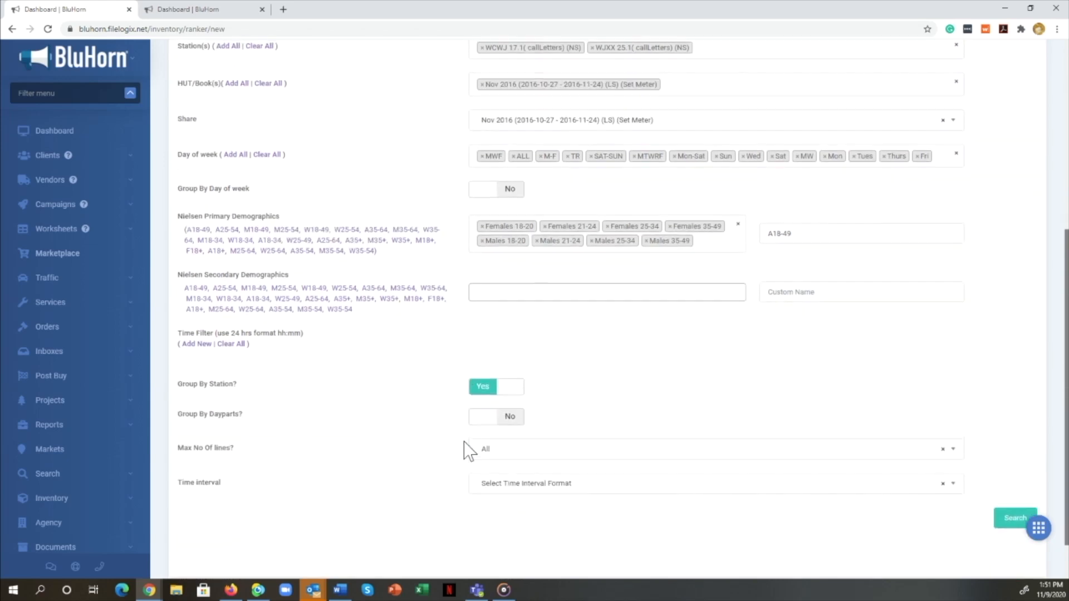
Step: Add a time filter to the report running from 06:00 to 10:00
{"action": "left_click", "coordinate": [198, 341]}
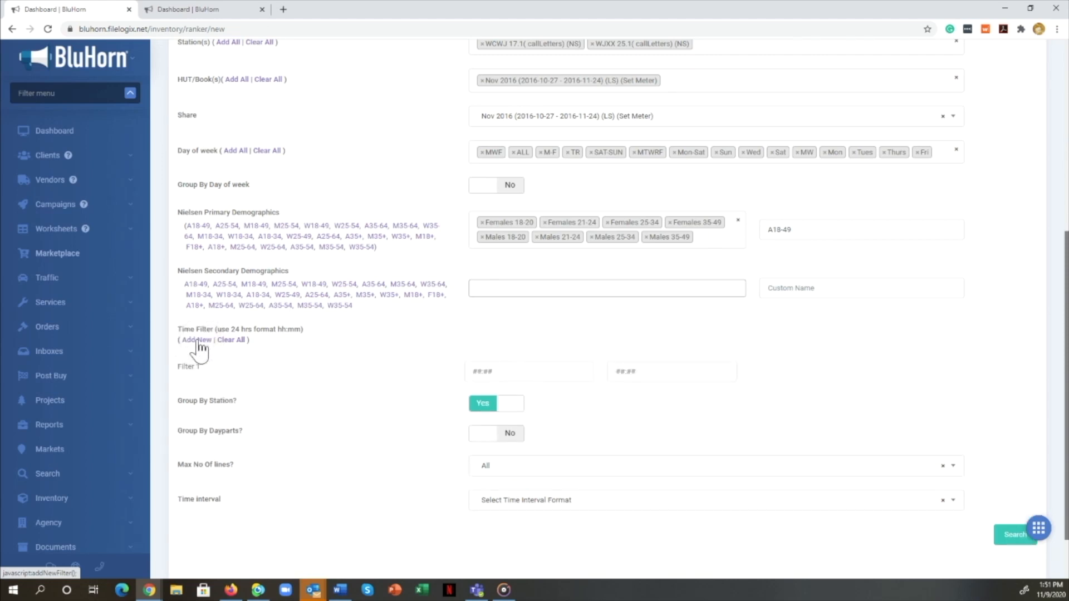
{"action": "left_click", "coordinate": [474, 371]}
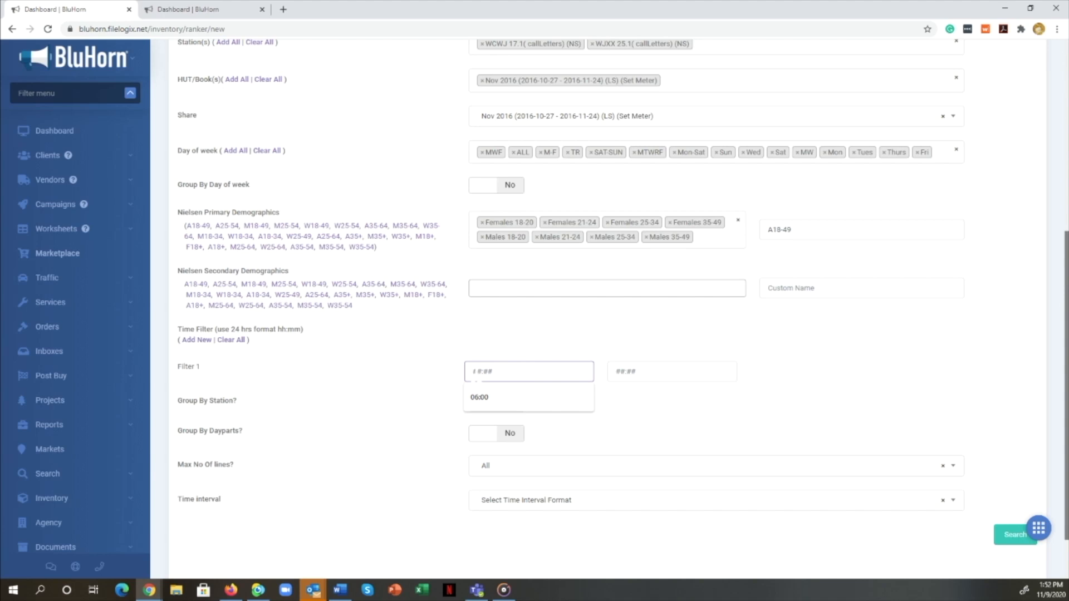
{"action": "type", "text": "06:00"}
{"action": "key", "text": "Tab"}
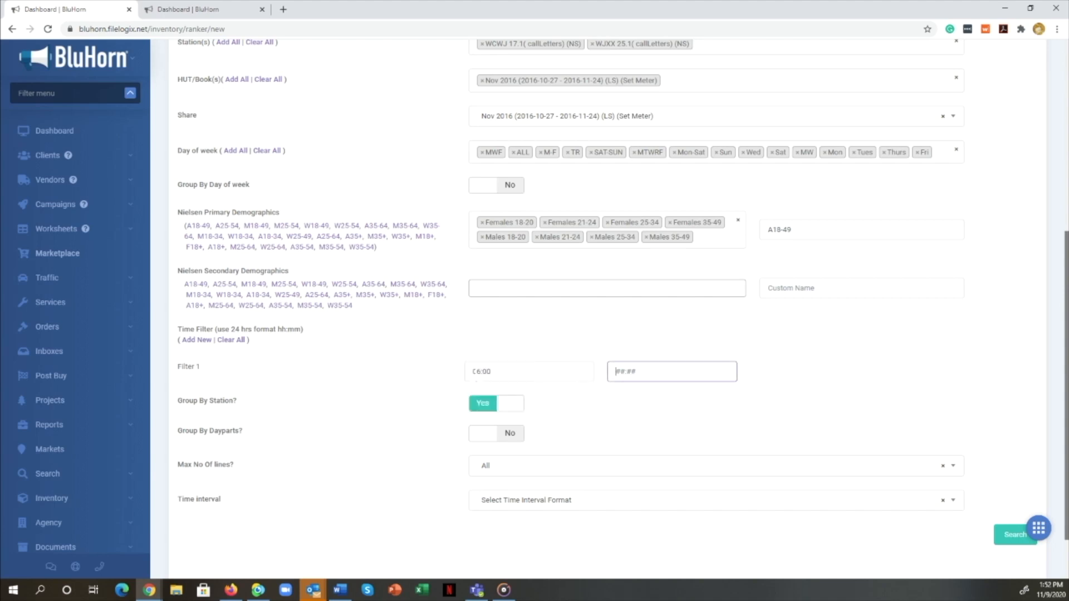
{"action": "type", "text": "10"}
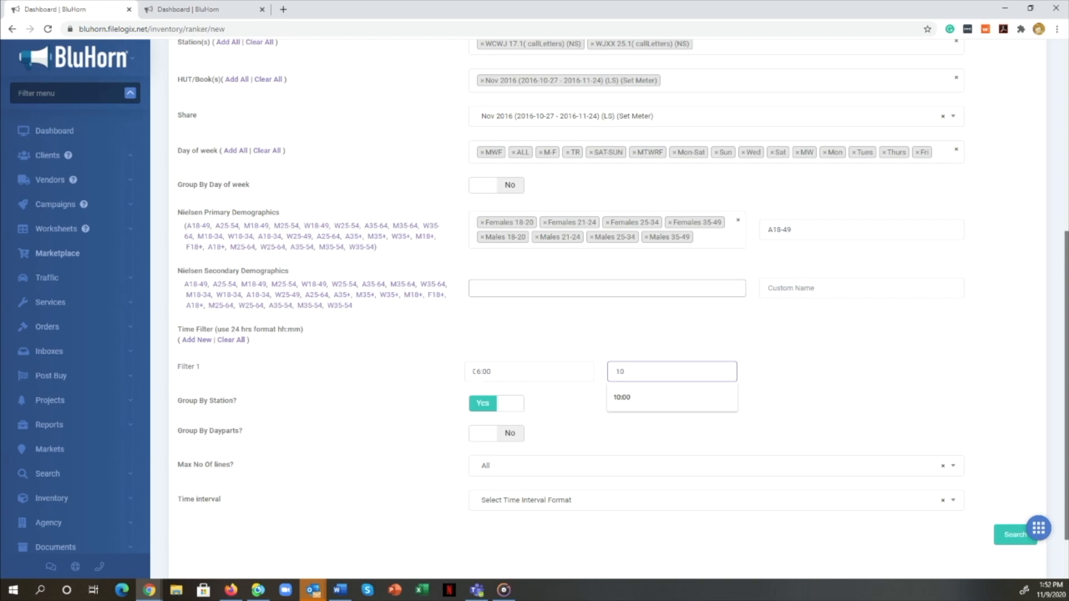
{"action": "type", "text": ":00"}
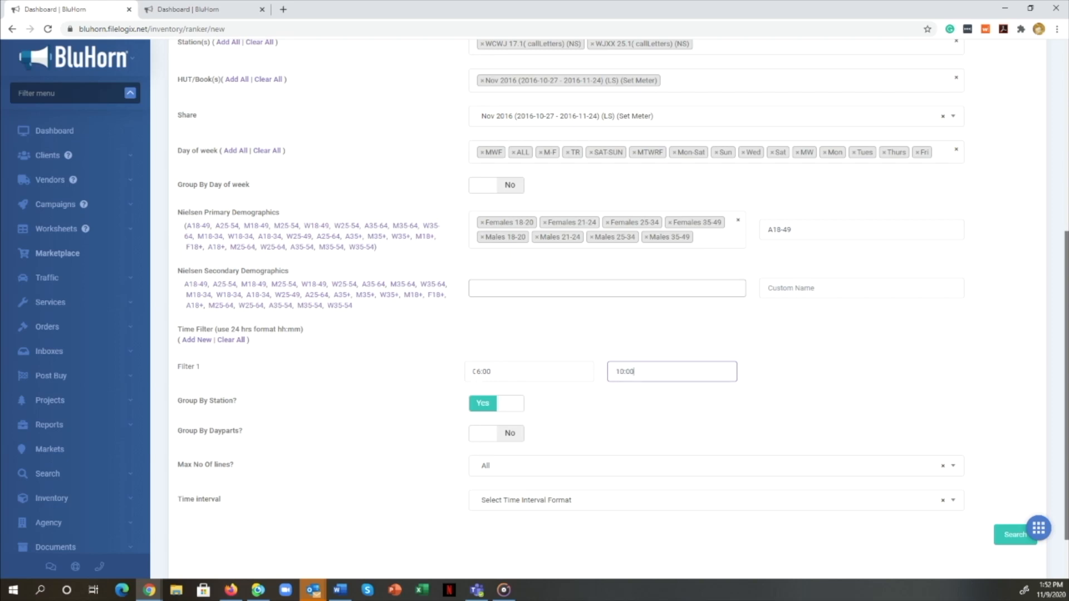
{"action": "left_click", "coordinate": [550, 410]}
{"action": "scroll", "coordinate": [640, 437], "scroll_direction": "down", "scroll_amount": 2}
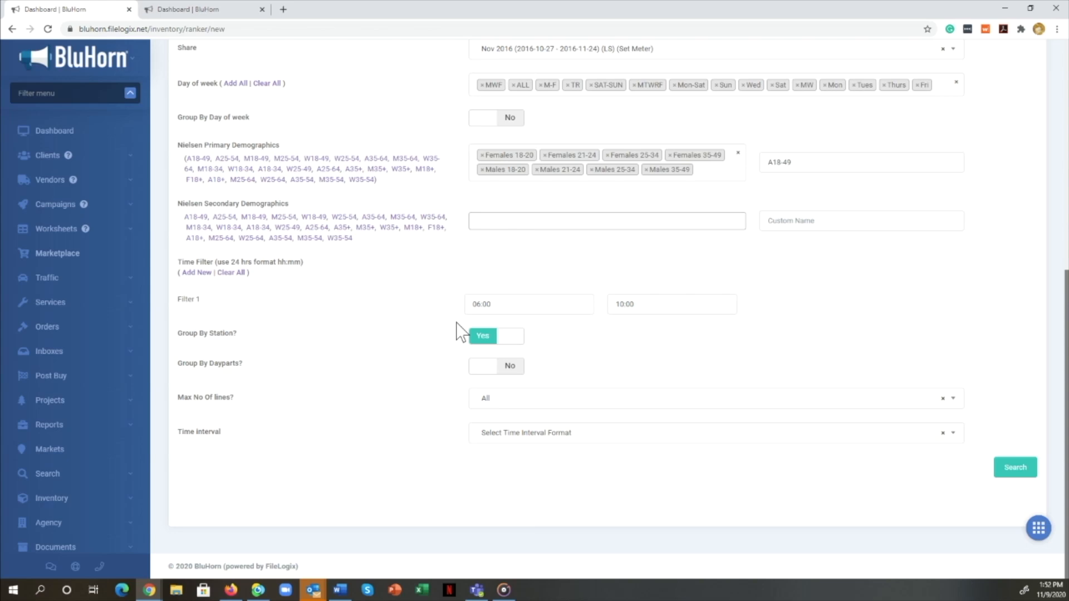
{"action": "left_click", "coordinate": [476, 335]}
{"action": "left_click", "coordinate": [515, 366]}
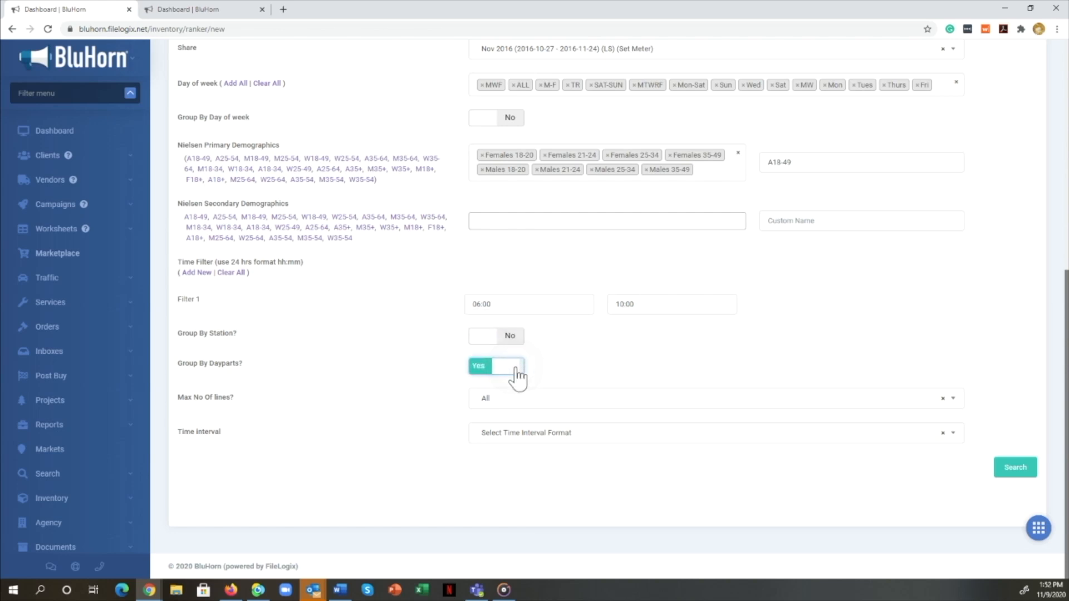
{"action": "left_click", "coordinate": [511, 337]}
{"action": "left_click", "coordinate": [488, 366]}
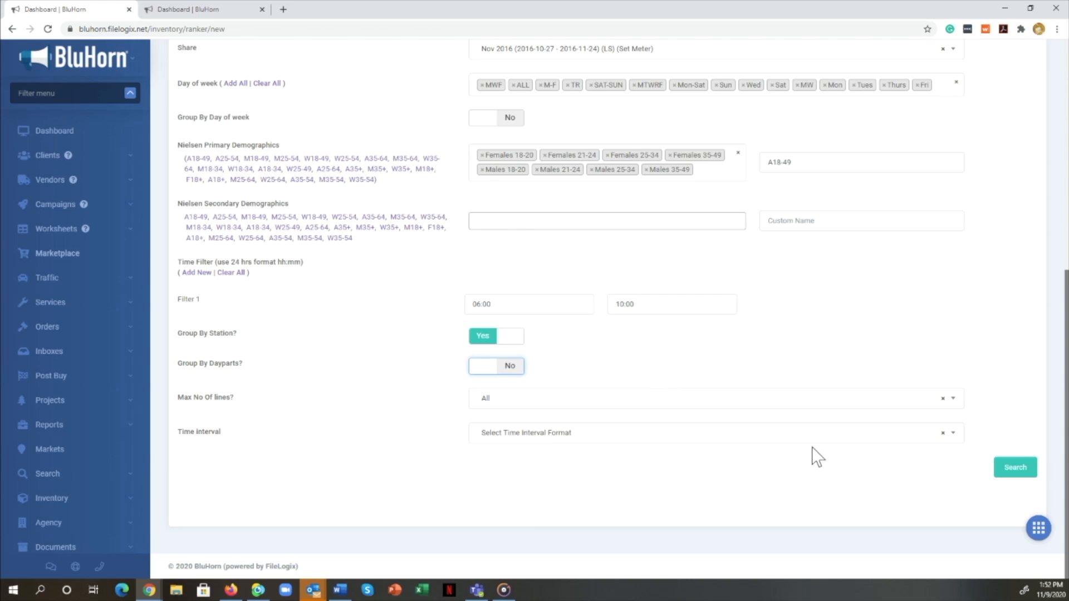
Step: Set the report's maximum number of lines to 20 and its time interval to 15 Minutes
{"action": "left_click", "coordinate": [955, 399]}
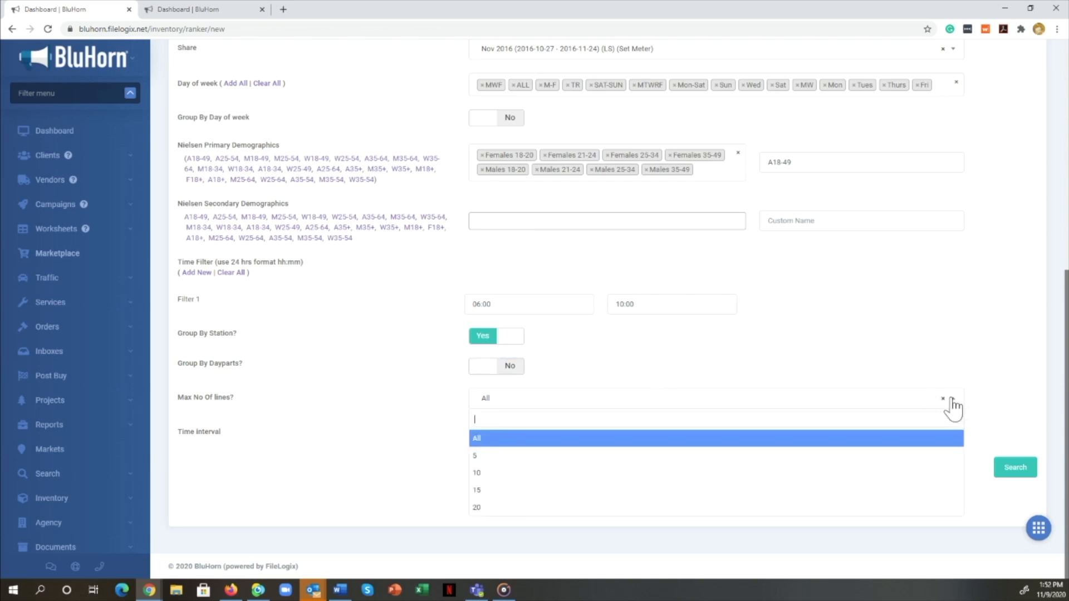
{"action": "left_click", "coordinate": [873, 512]}
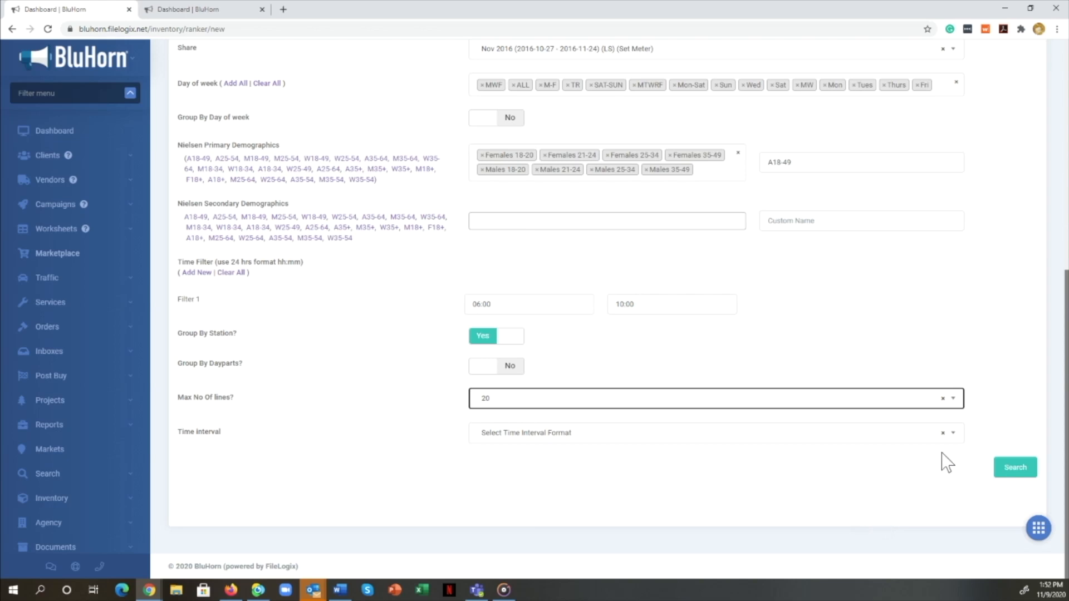
{"action": "left_click", "coordinate": [951, 431]}
{"action": "left_click", "coordinate": [904, 496]}
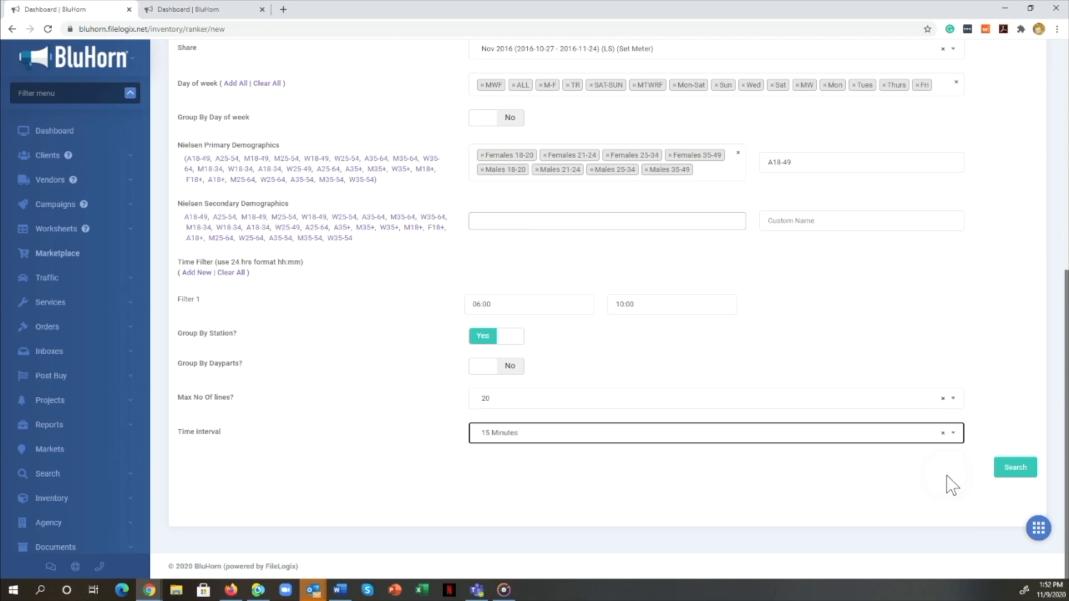
Step: Submit the ranker report for processing and open the list of saved ranker reports
{"action": "left_click", "coordinate": [1006, 473]}
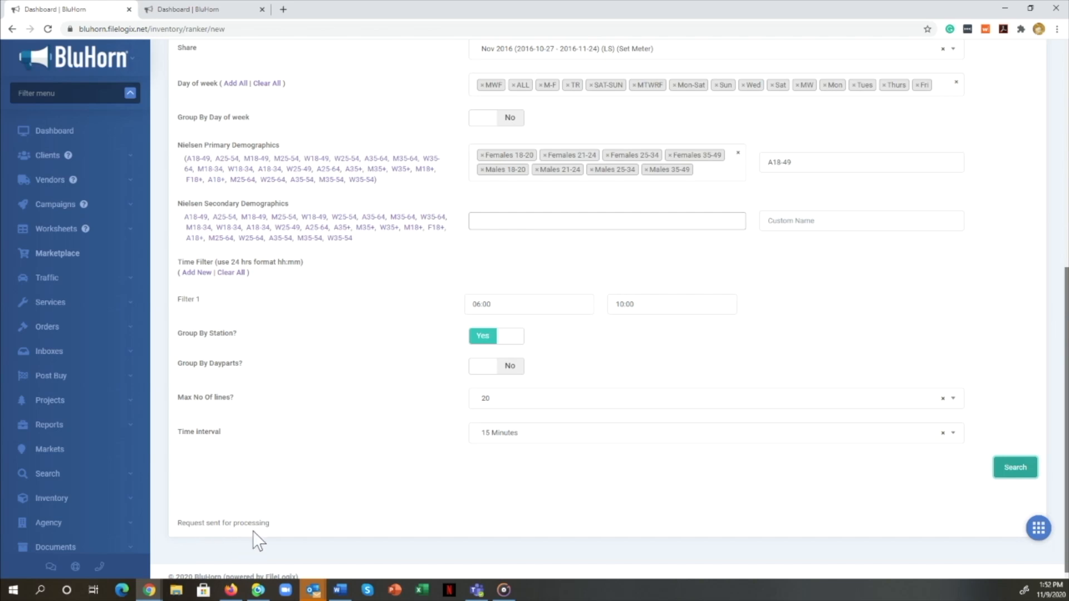
{"action": "scroll", "coordinate": [252, 530], "scroll_direction": "up", "scroll_amount": 4}
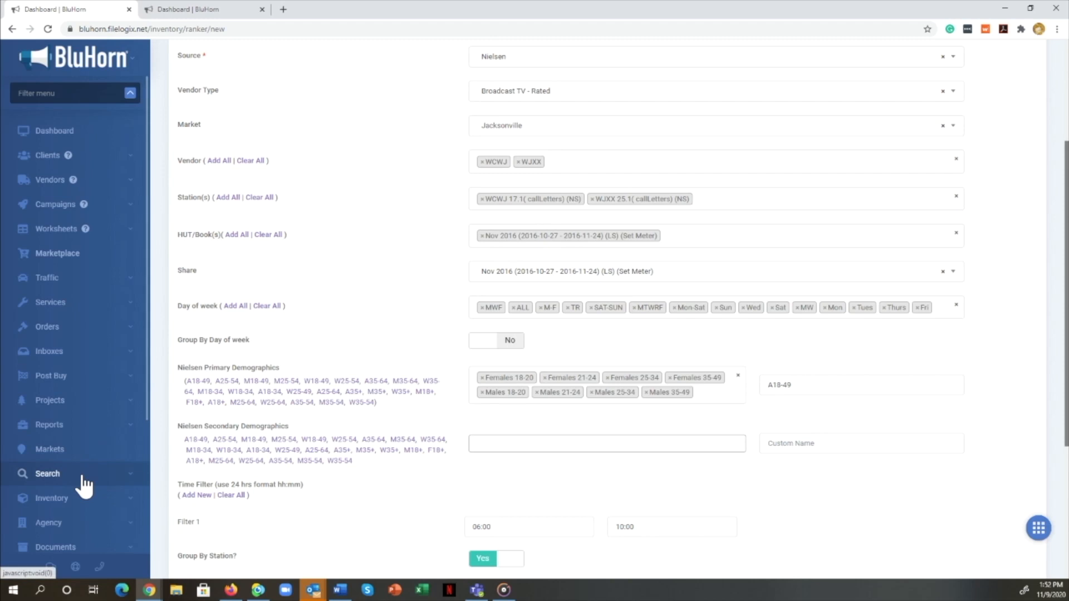
{"action": "left_click", "coordinate": [82, 475]}
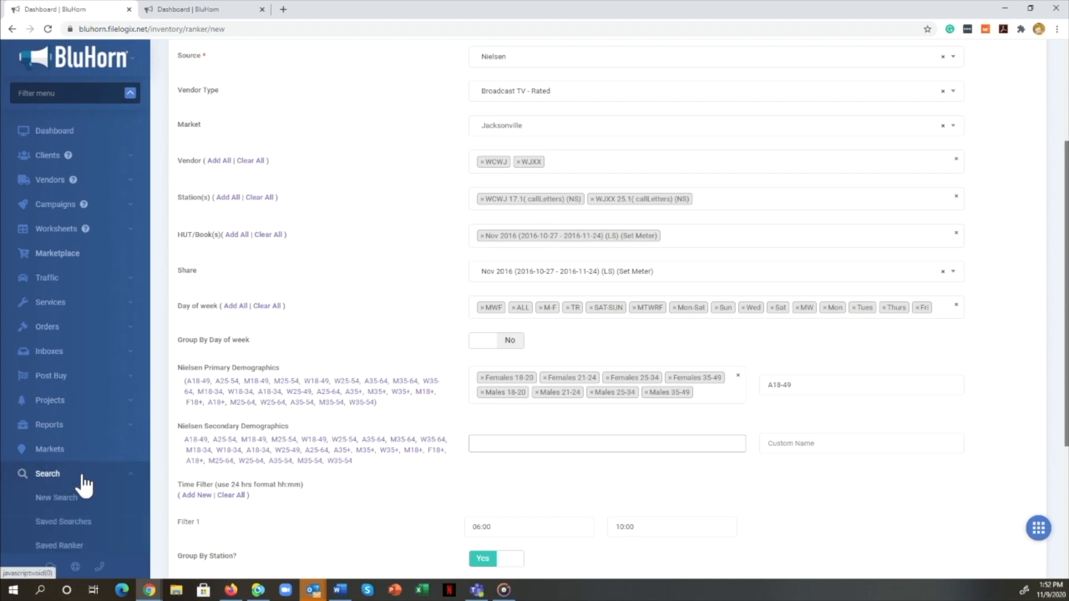
{"action": "scroll", "coordinate": [84, 485], "scroll_direction": "down", "scroll_amount": 1}
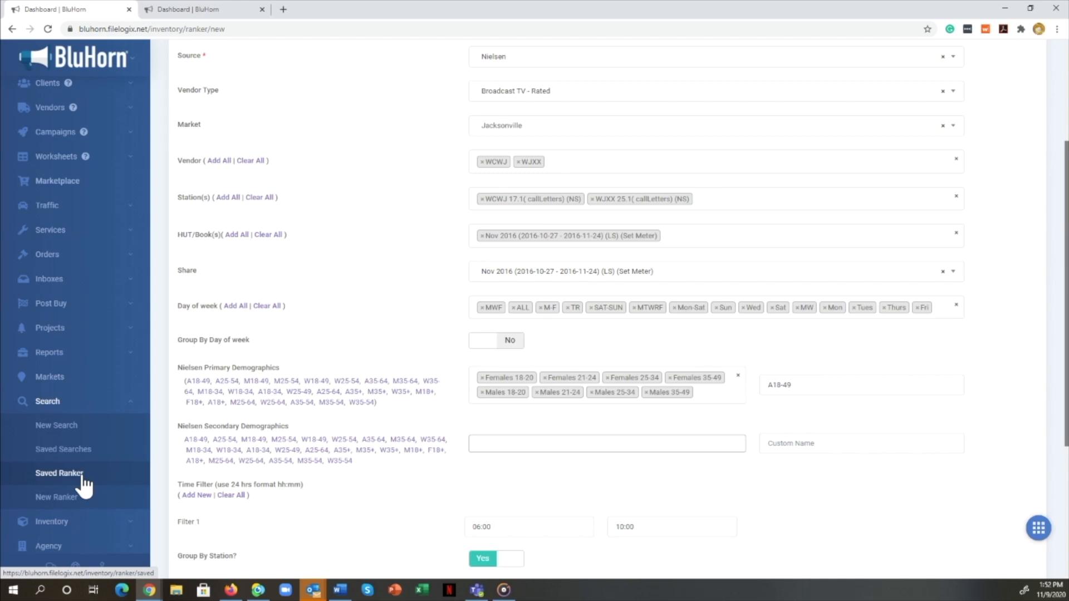
{"action": "left_click", "coordinate": [83, 474]}
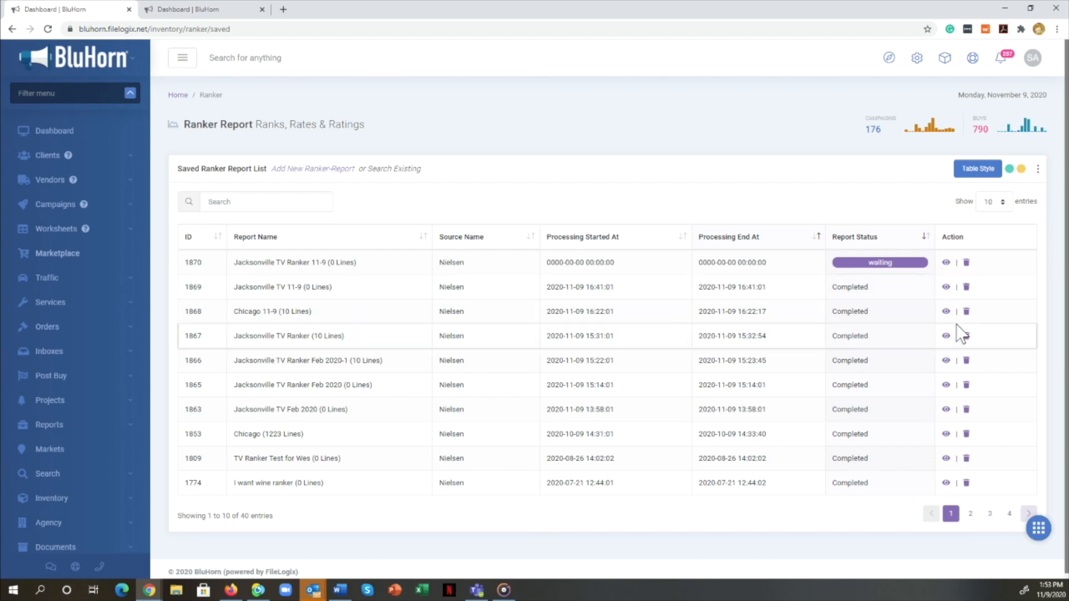
Step: Open the saved Chicago 11-9 report and view its ranks for WBBM-TV 2
{"action": "left_click", "coordinate": [947, 312]}
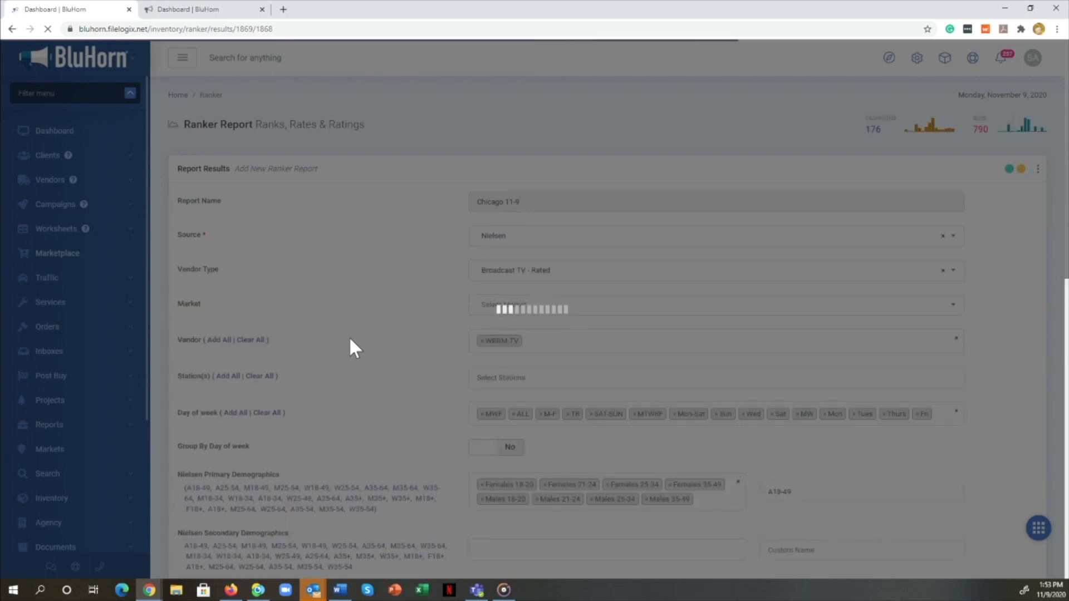
{"action": "scroll", "coordinate": [350, 338], "scroll_direction": "down", "scroll_amount": 1}
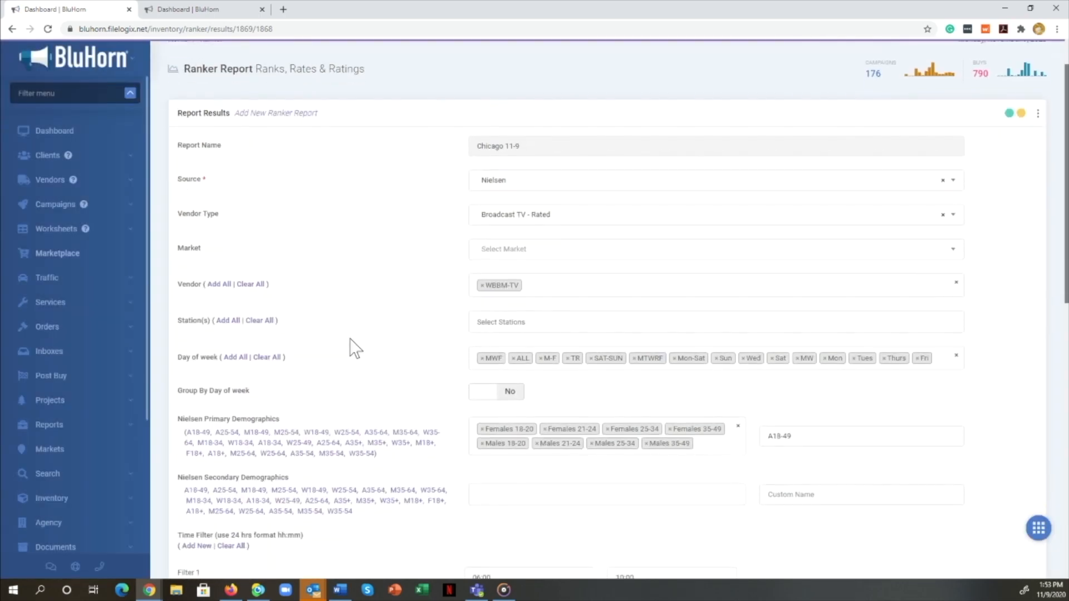
{"action": "scroll", "coordinate": [349, 339], "scroll_direction": "down", "scroll_amount": 4}
{"action": "scroll", "coordinate": [350, 339], "scroll_direction": "down", "scroll_amount": 3}
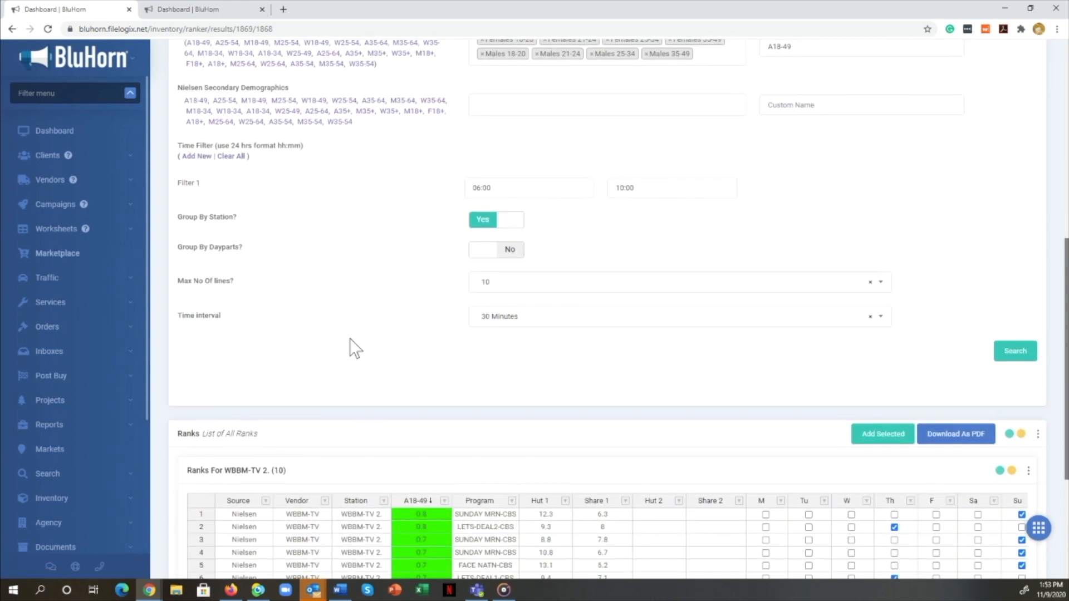
{"action": "scroll", "coordinate": [349, 338], "scroll_direction": "down", "scroll_amount": 1}
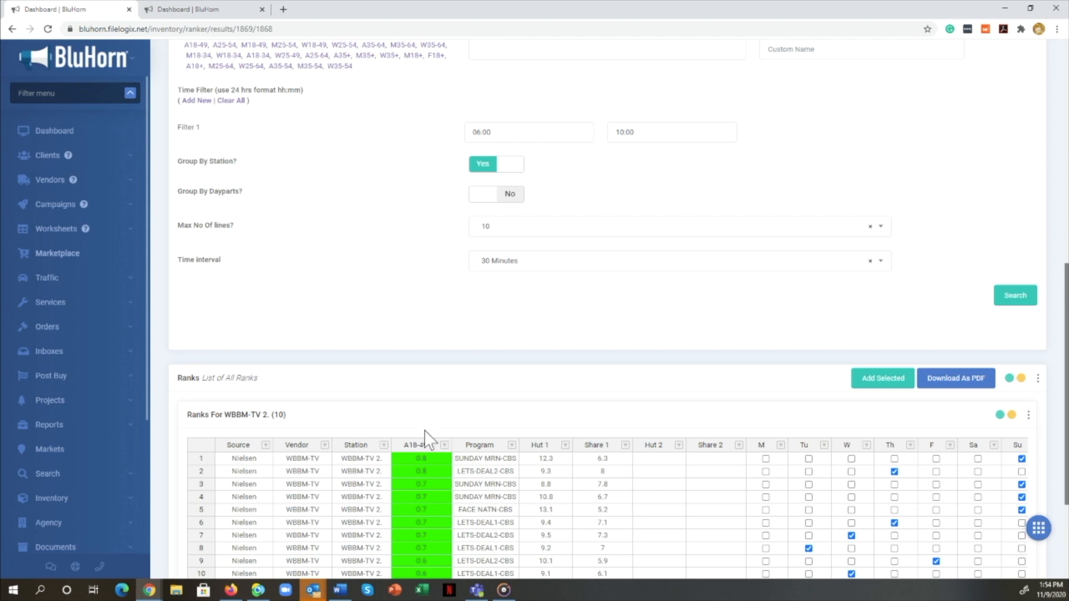
Step: Try sorting the WBBM-TV 2 ranks by Station, A18-49, Program and Hut 1 in turn, and clear the last sort
{"action": "left_click", "coordinate": [359, 449]}
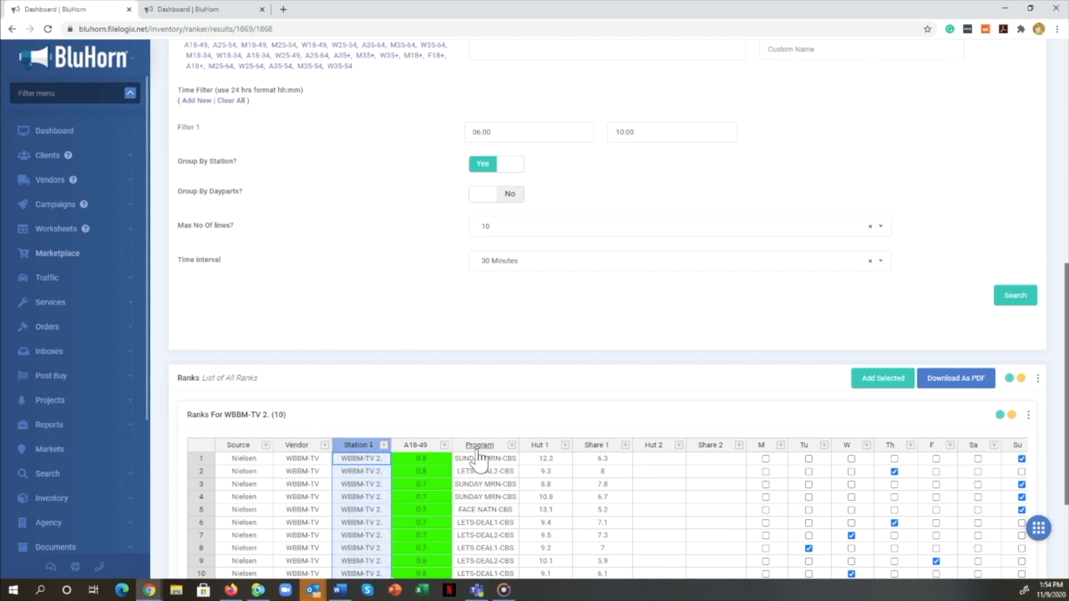
{"action": "left_click", "coordinate": [416, 449]}
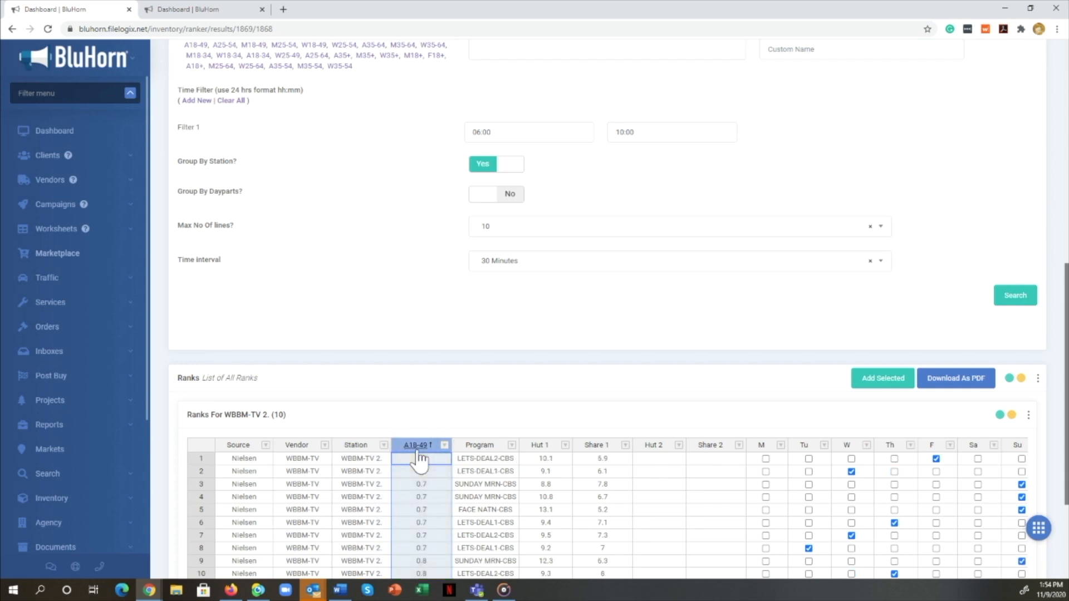
{"action": "left_click", "coordinate": [418, 445]}
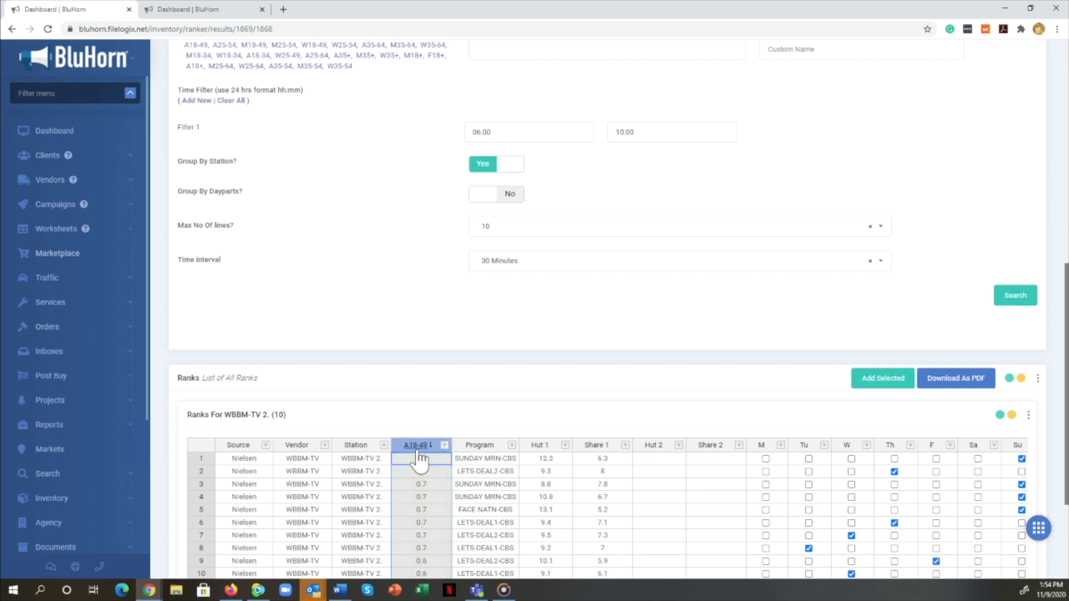
{"action": "right_click", "coordinate": [508, 449]}
{"action": "left_click", "coordinate": [498, 449]}
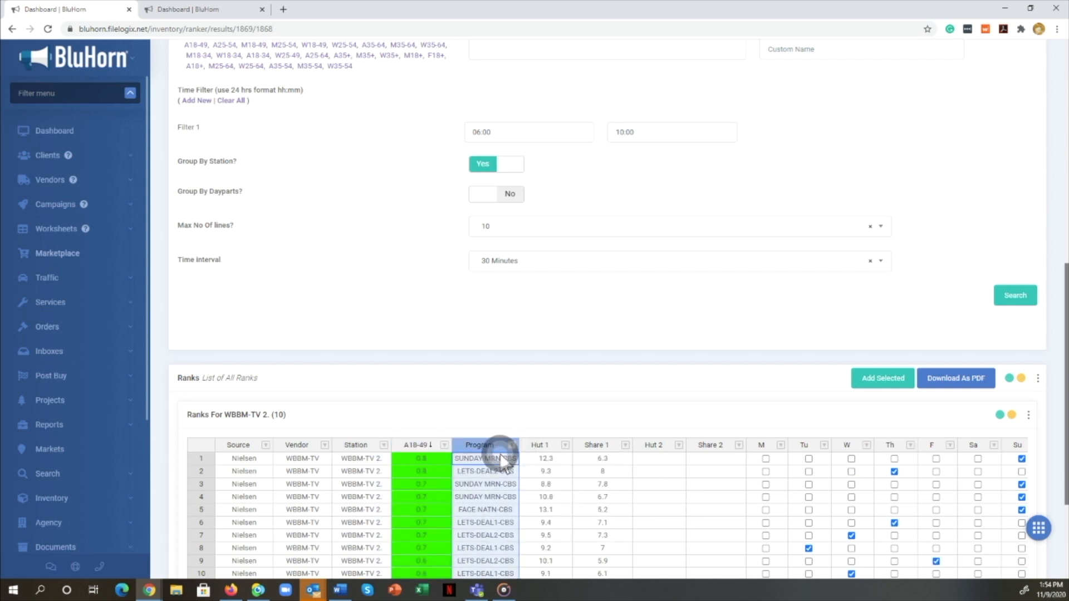
{"action": "left_click", "coordinate": [498, 445]}
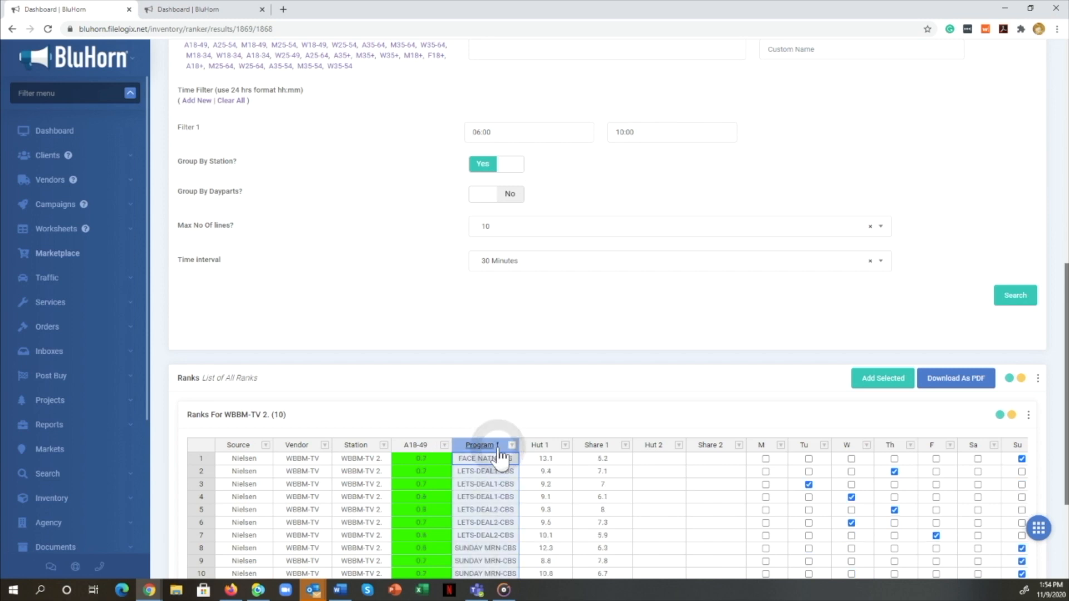
{"action": "left_click", "coordinate": [539, 447]}
{"action": "left_click", "coordinate": [541, 448]}
{"action": "left_click", "coordinate": [543, 449]}
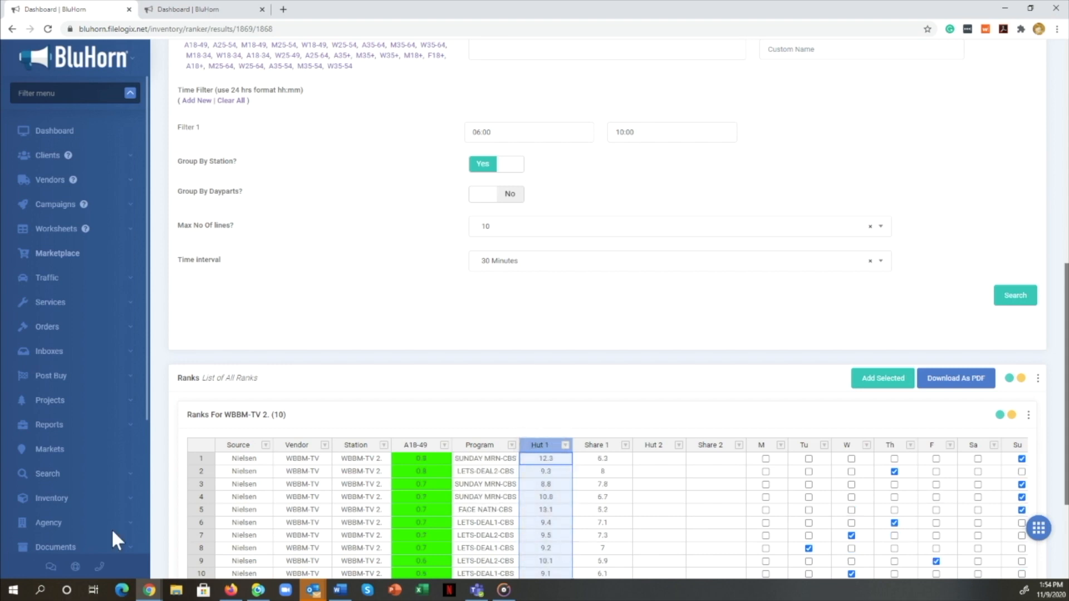
Step: Generate the PDF of the Chicago 11-9 ranks and return to the ranker report page
{"action": "left_click", "coordinate": [961, 382]}
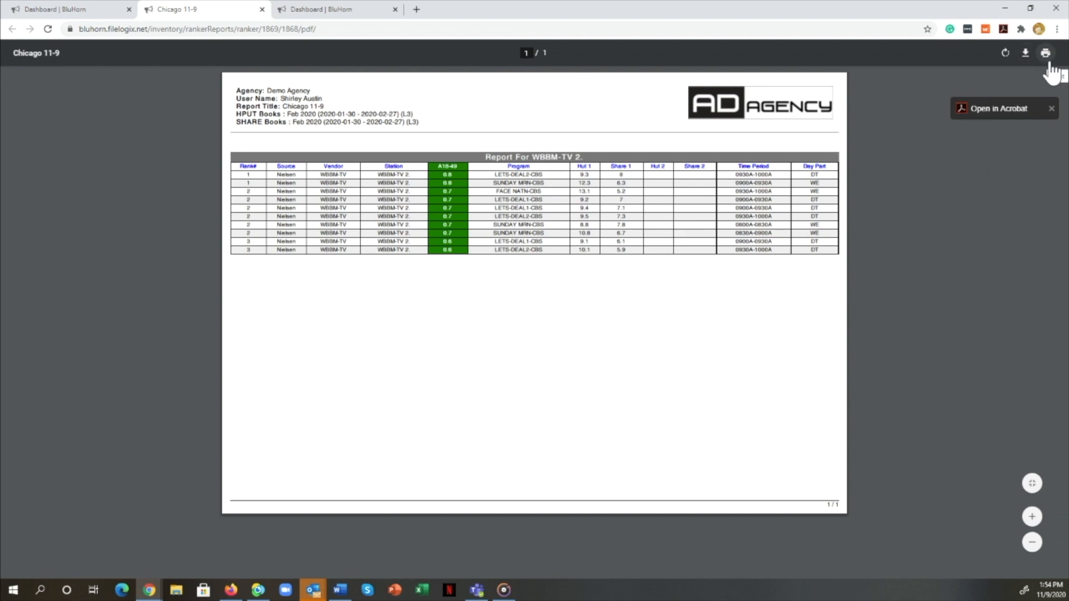
{"action": "left_click", "coordinate": [78, 15]}
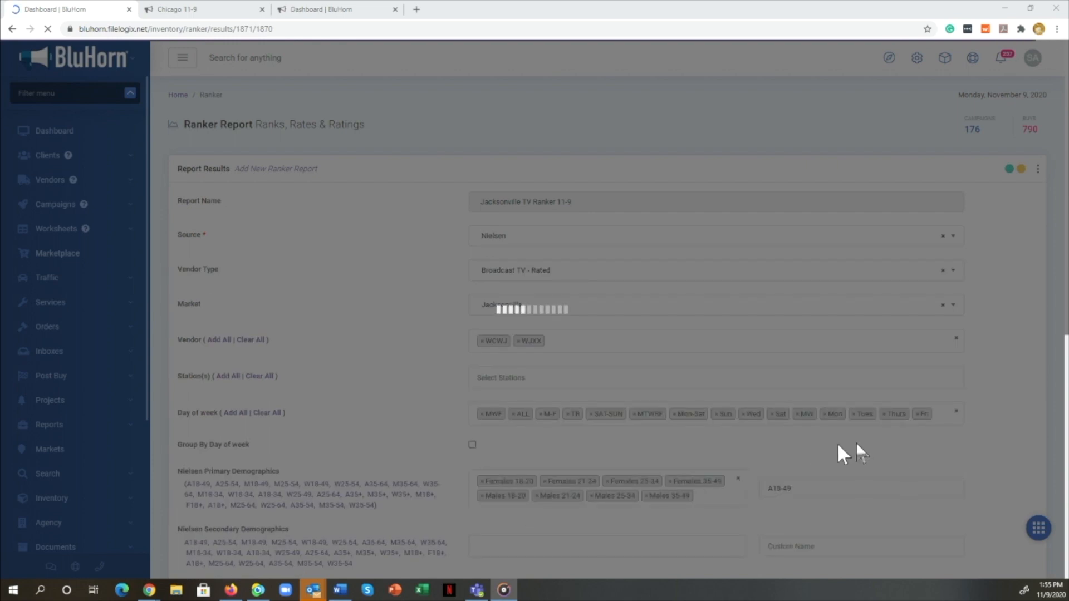
Step: Examine the Jacksonville TV Ranker 11-9 results, checking the ranks for WJXX 25.1 and the report's settings
{"action": "scroll", "coordinate": [838, 443], "scroll_direction": "down", "scroll_amount": 3}
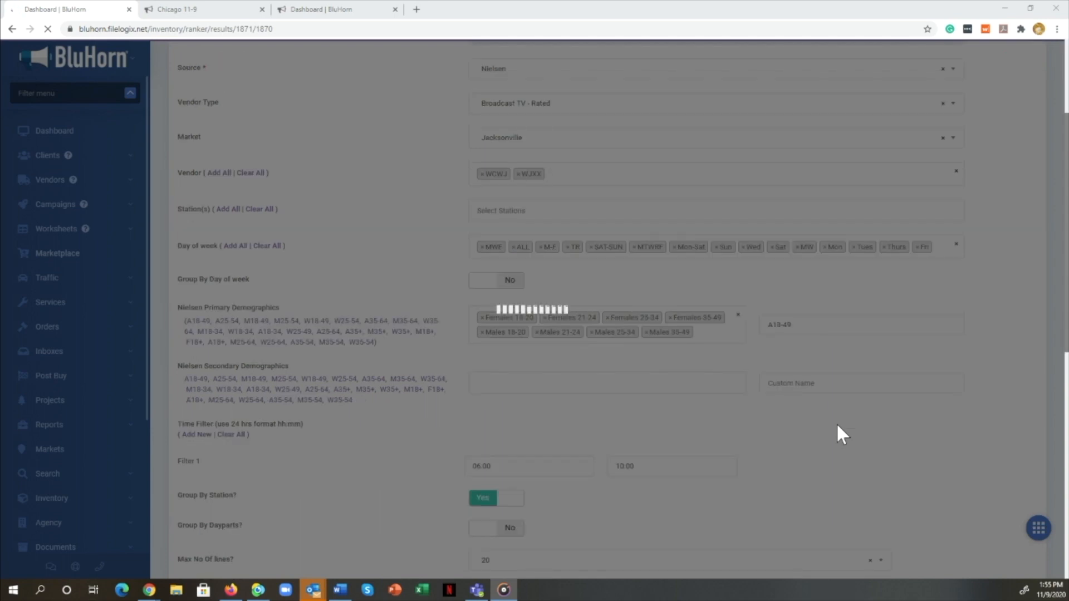
{"action": "scroll", "coordinate": [837, 426], "scroll_direction": "down", "scroll_amount": 3}
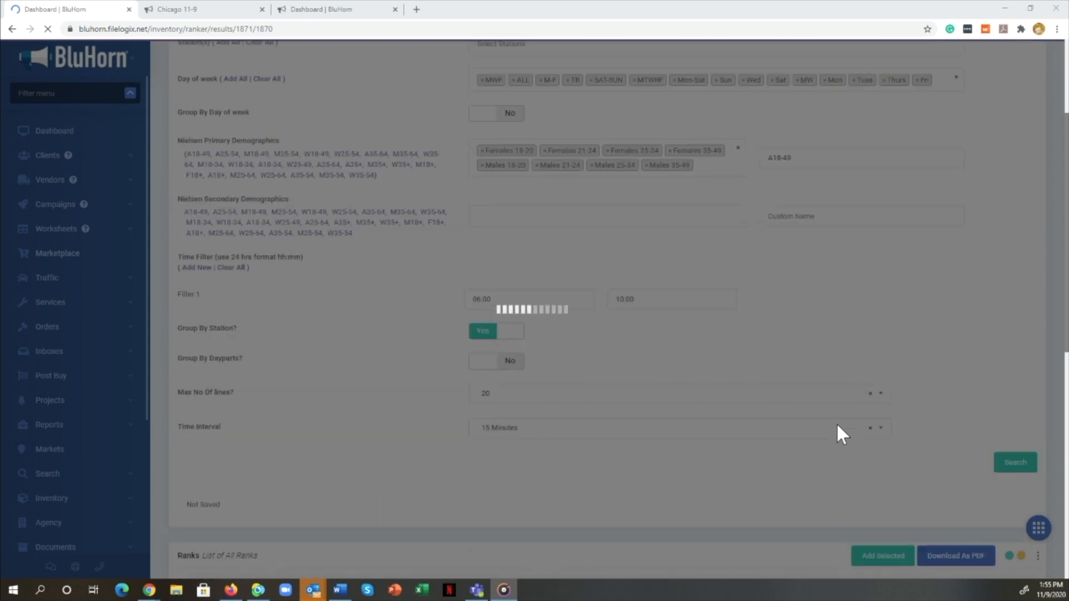
{"action": "scroll", "coordinate": [837, 426], "scroll_direction": "down", "scroll_amount": 6}
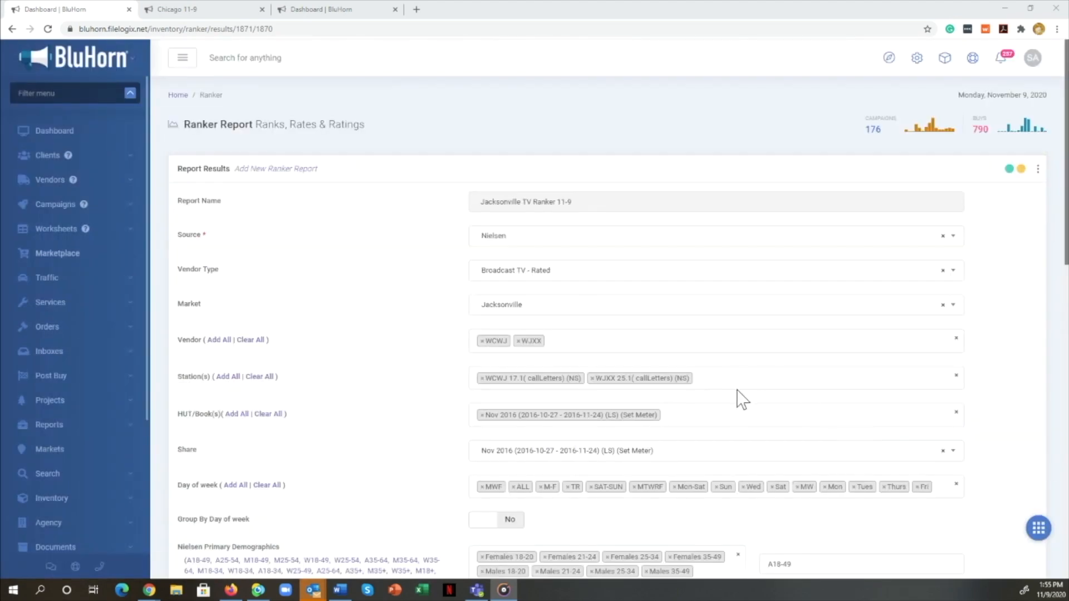
{"action": "scroll", "coordinate": [737, 390], "scroll_direction": "down", "scroll_amount": 13}
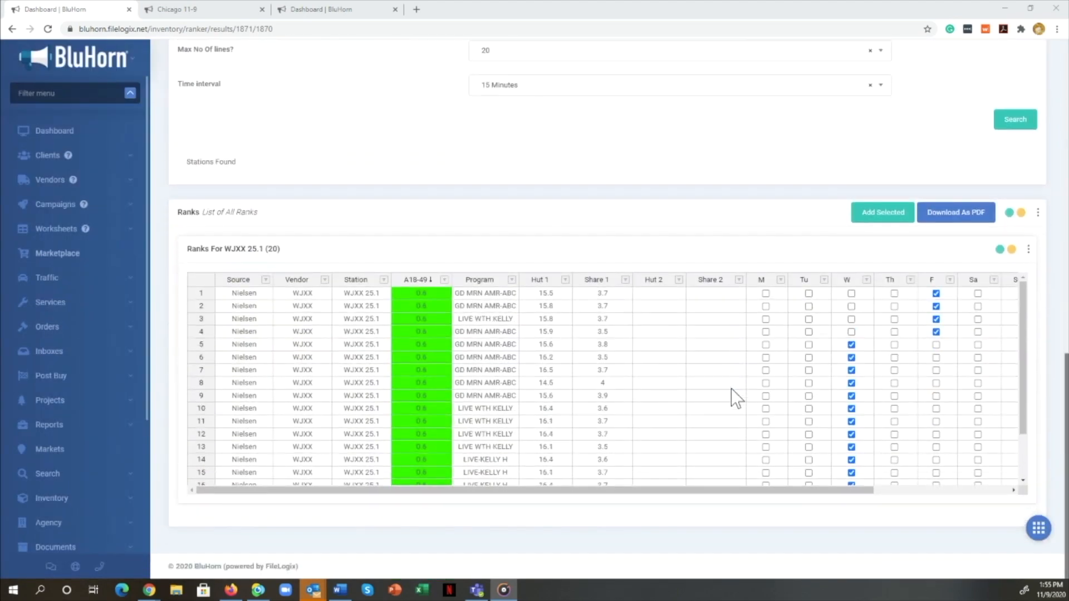
{"action": "scroll", "coordinate": [737, 398], "scroll_direction": "down", "scroll_amount": 1}
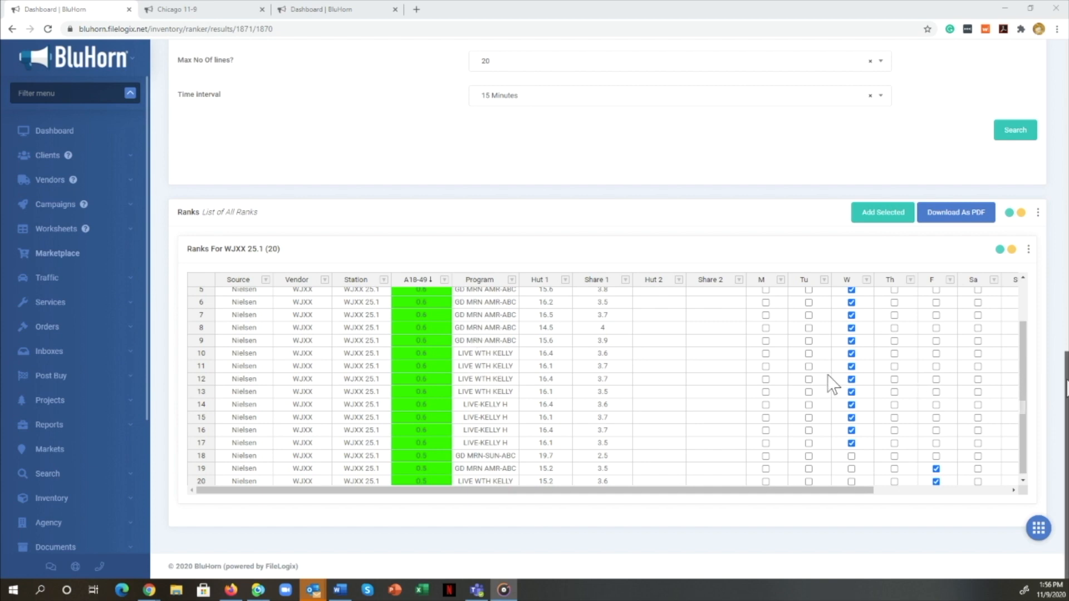
{"action": "scroll", "coordinate": [1067, 387], "scroll_direction": "up", "scroll_amount": 15}
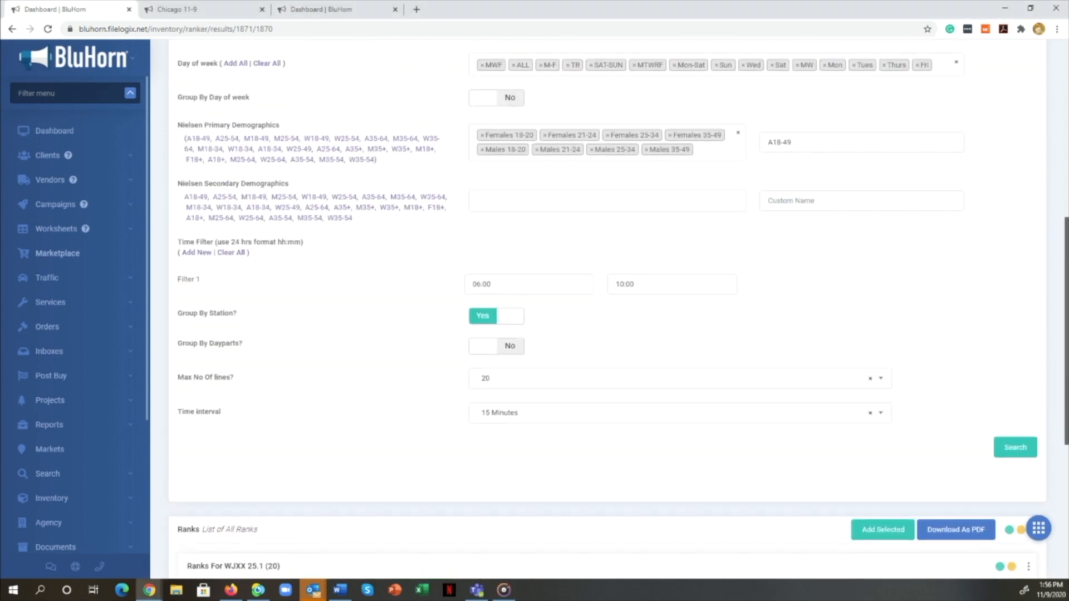